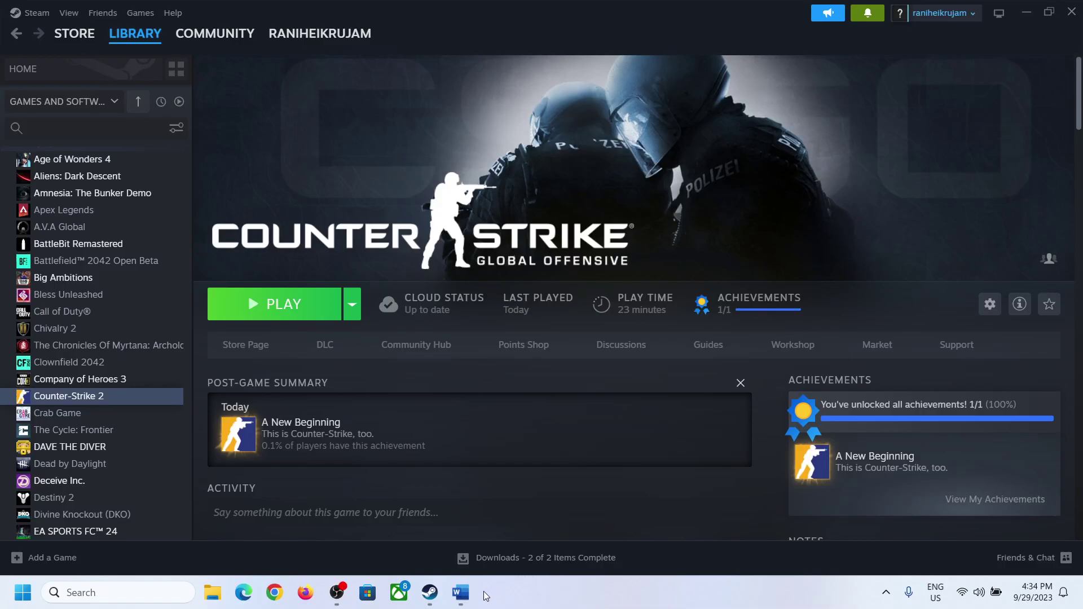
- Highlight the 'Counter Strike 2 DISK WRITE ERROR On Steam' heading in the Word guide
click(461, 592)
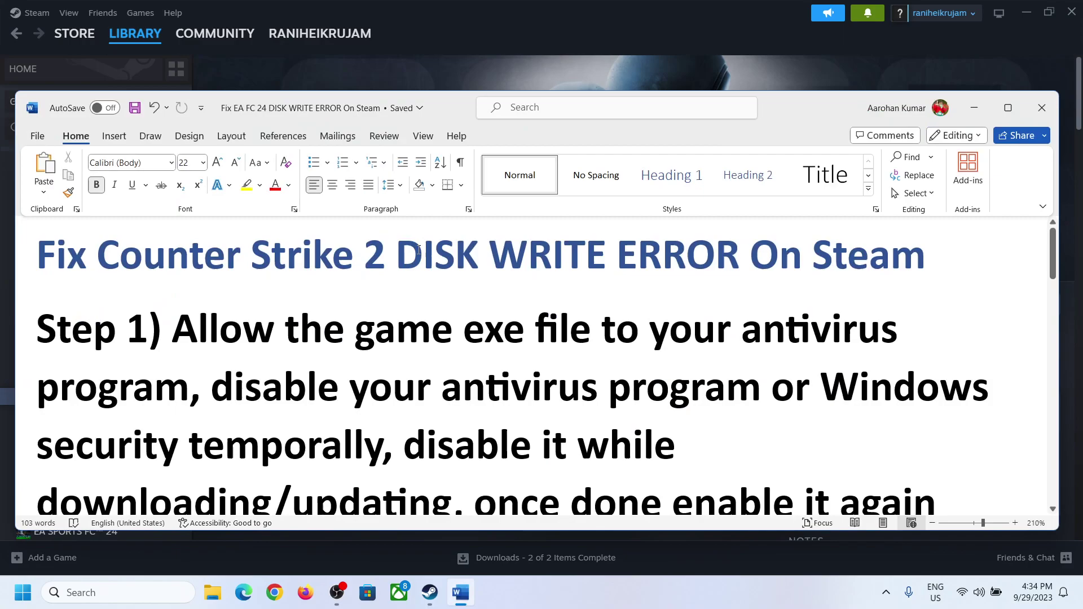
drag(395, 256, 926, 256)
drag(117, 265, 384, 259)
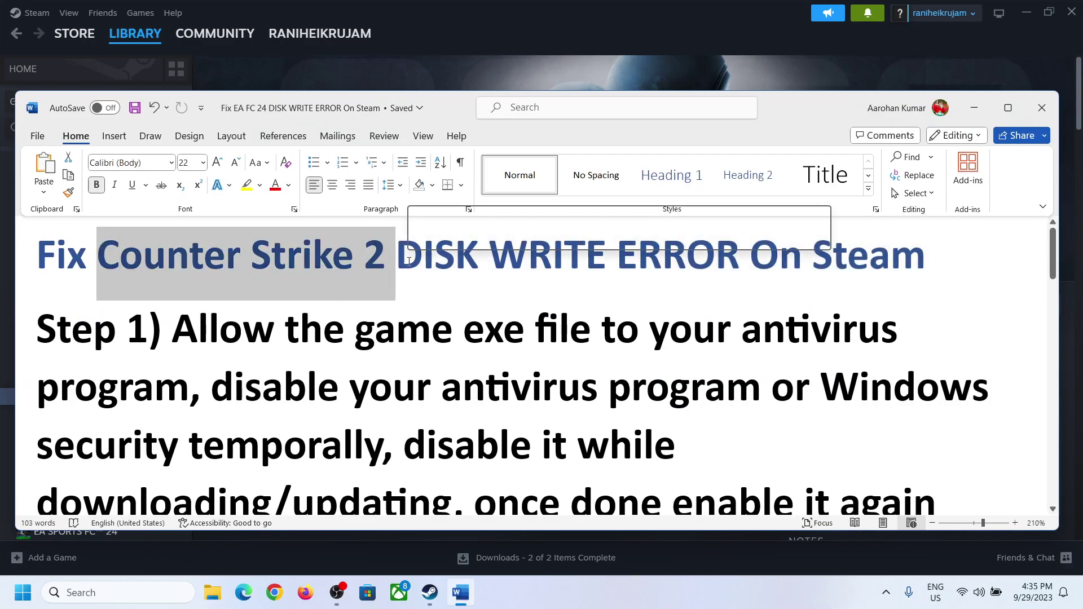
click(562, 6)
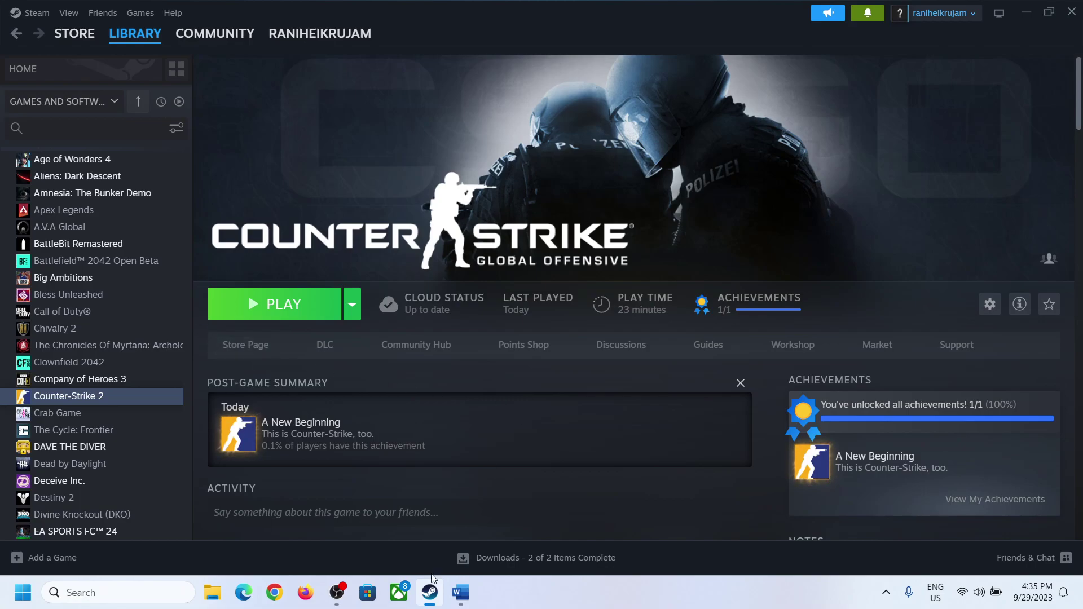
- Highlight the Step 1 instruction in the guide, then open Windows Settings with Win+I
click(460, 593)
scroll(250, 320, down, 3)
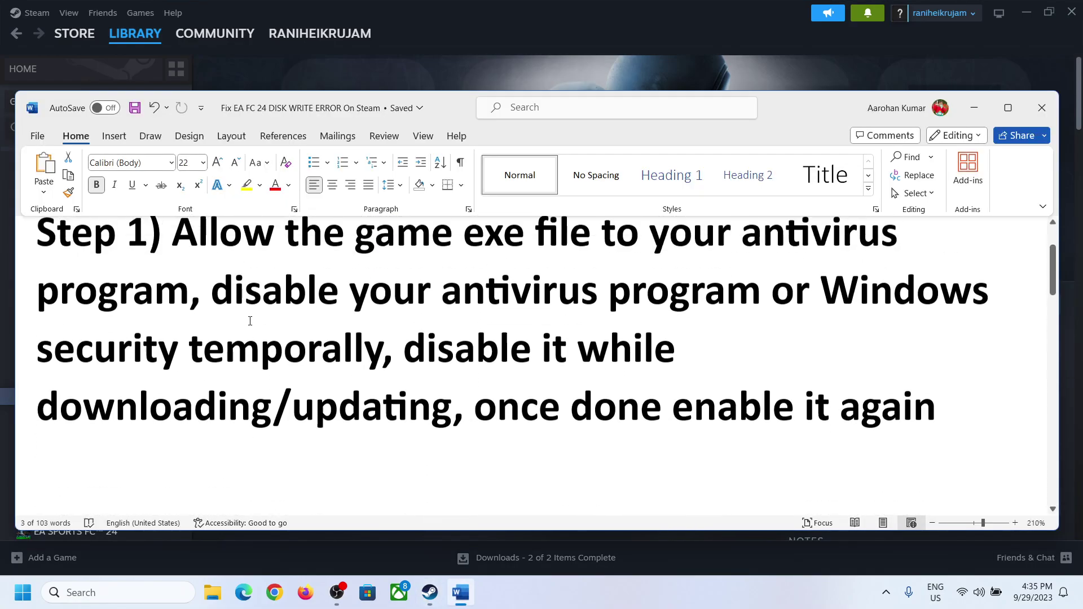
scroll(250, 320, up, 1)
drag(172, 258, 192, 317)
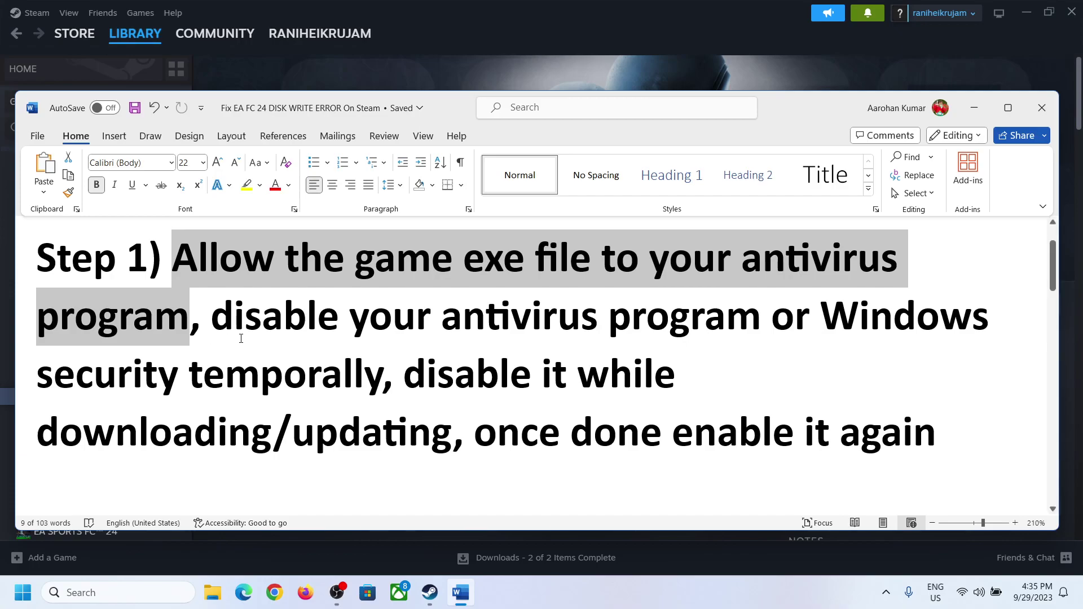
key(super+i)
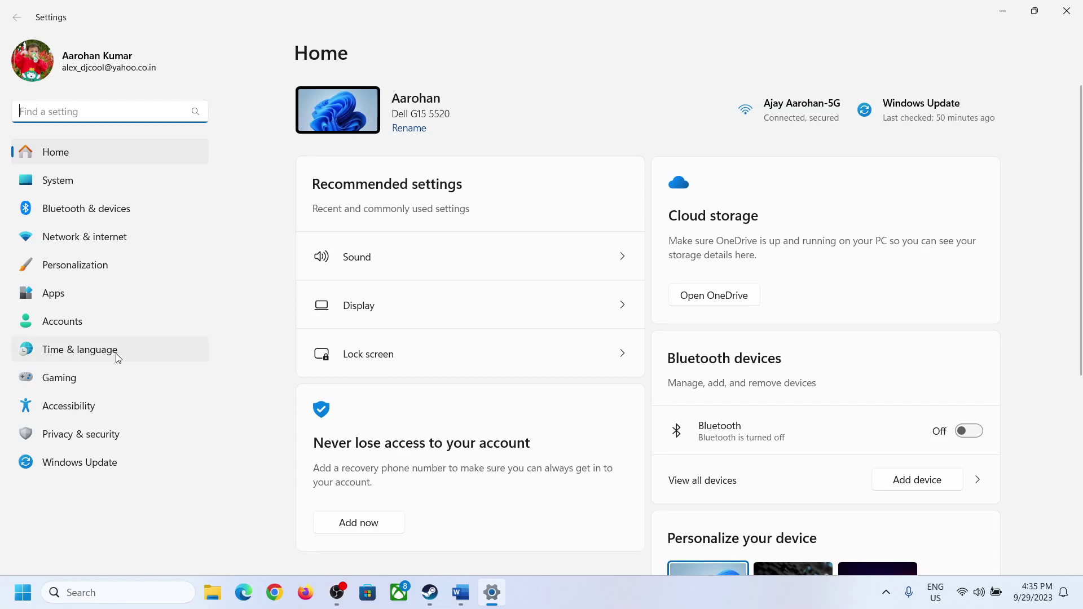
- Go through Privacy & security and Windows Security to Virus & threat protection
click(90, 437)
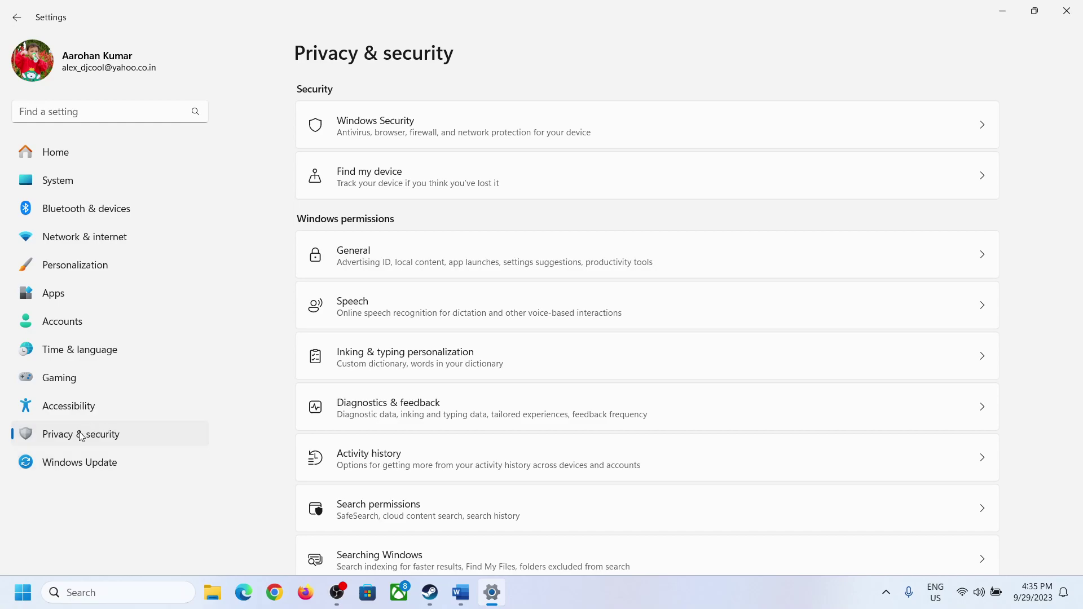
click(383, 136)
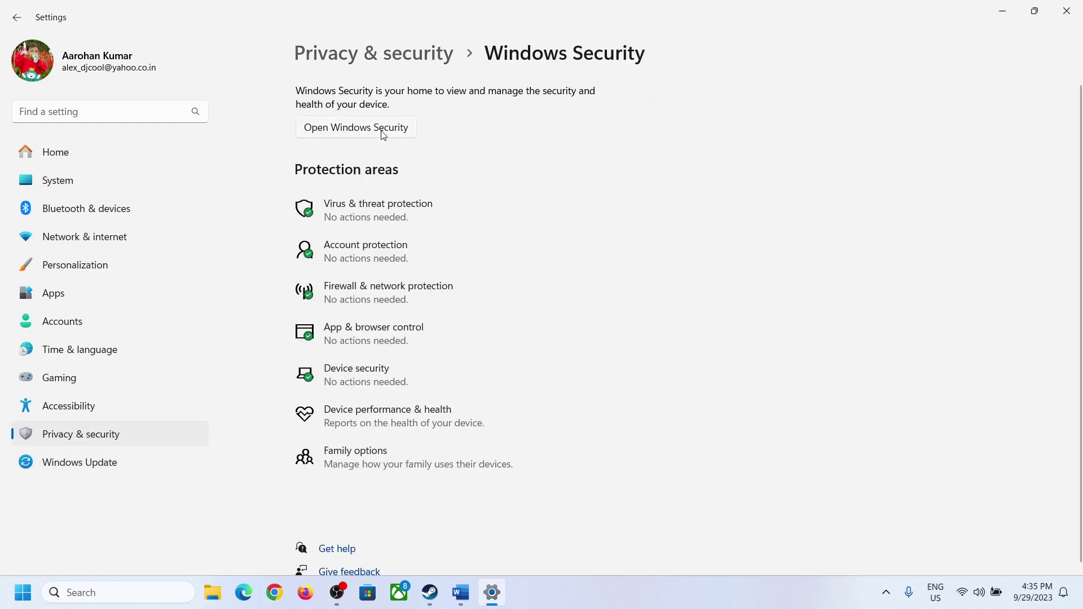
click(371, 218)
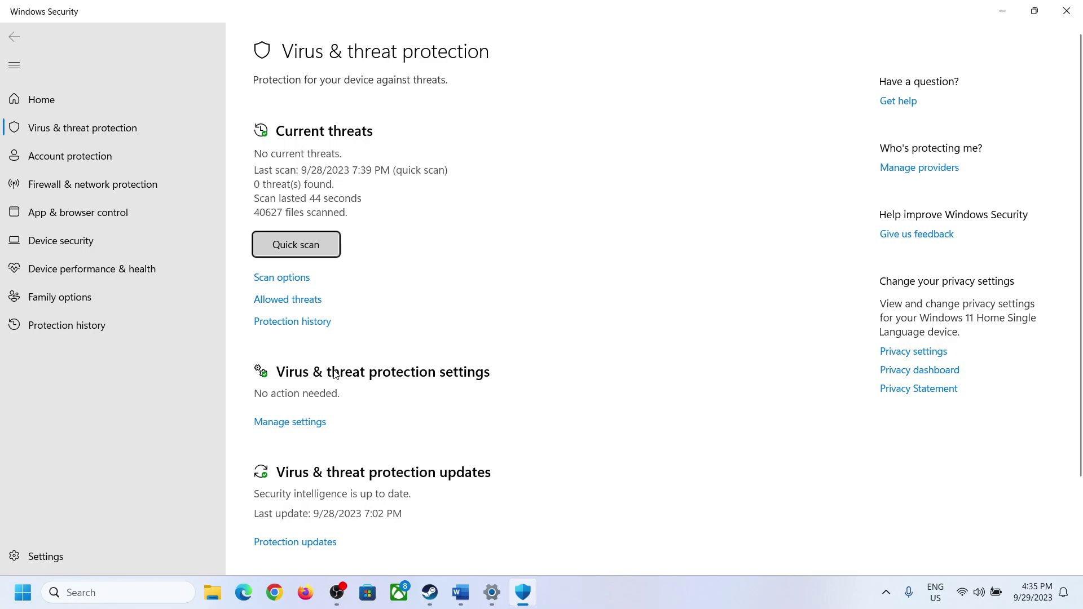
click(310, 422)
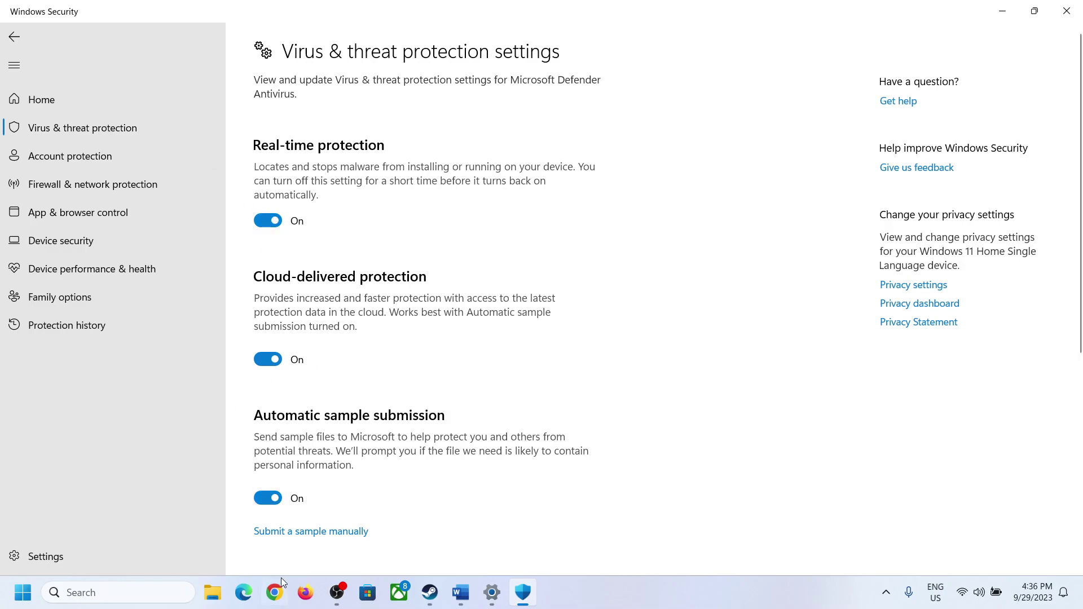
click(22, 41)
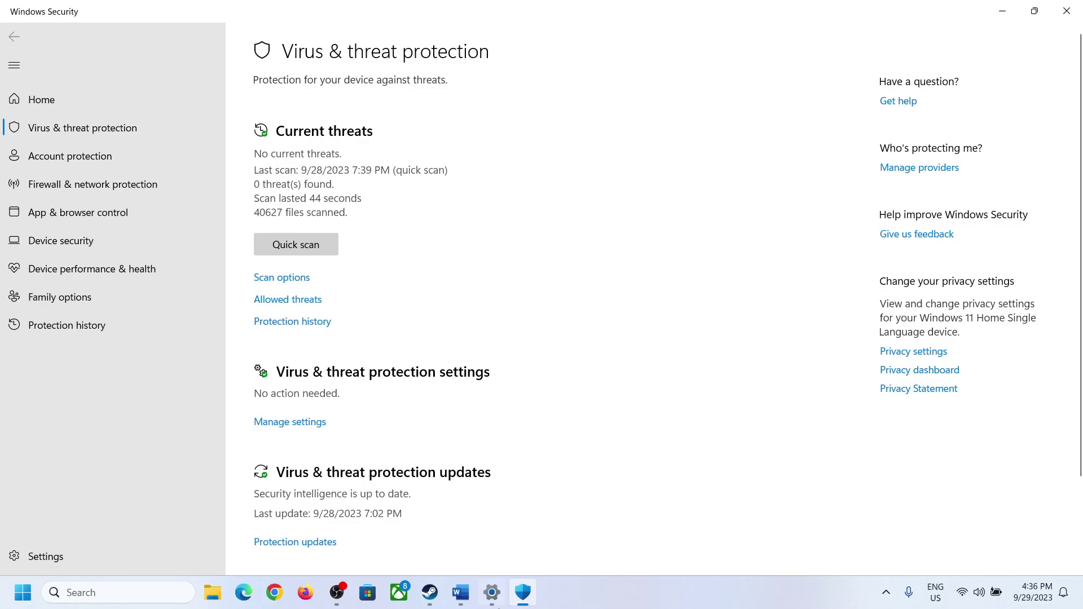
click(460, 592)
- Highlight the advice to disable antivirus while downloading and re-enable it afterward, then minimize Word
drag(321, 319, 767, 319)
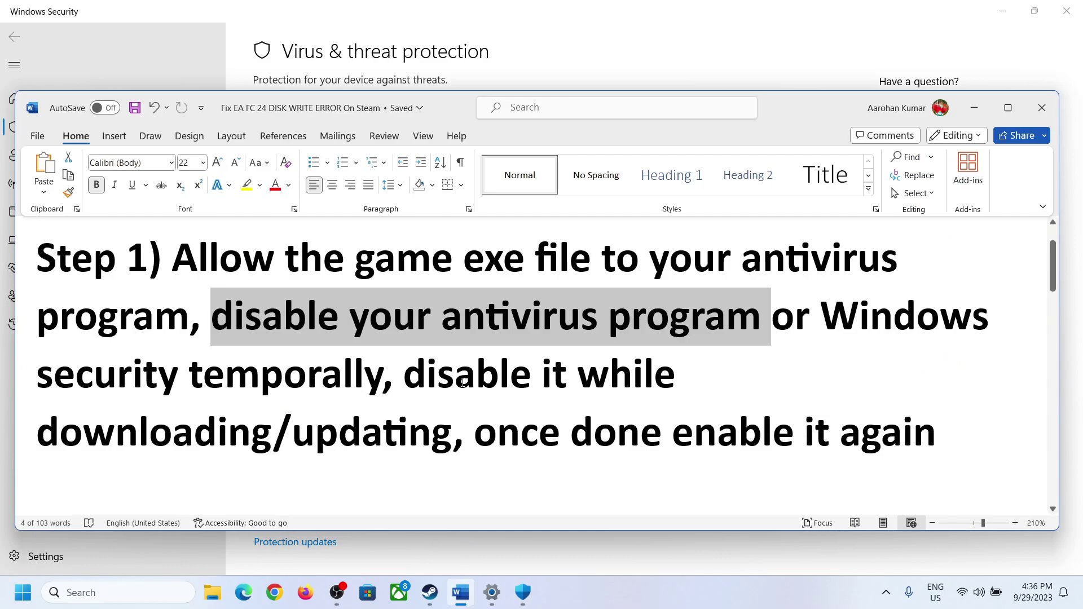
drag(405, 379, 933, 433)
click(697, 468)
drag(595, 433, 861, 432)
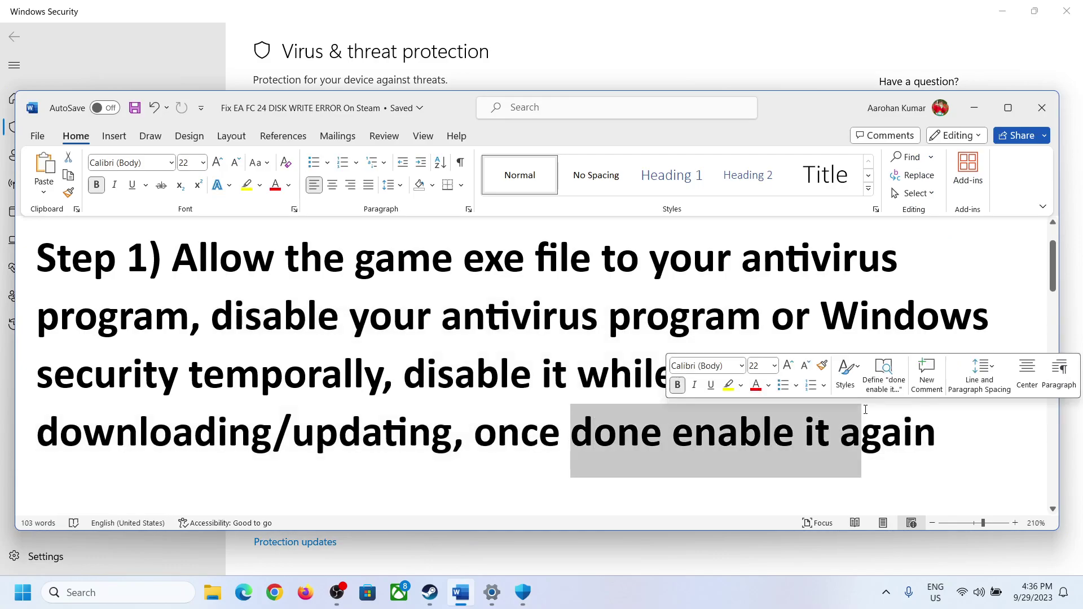
click(974, 108)
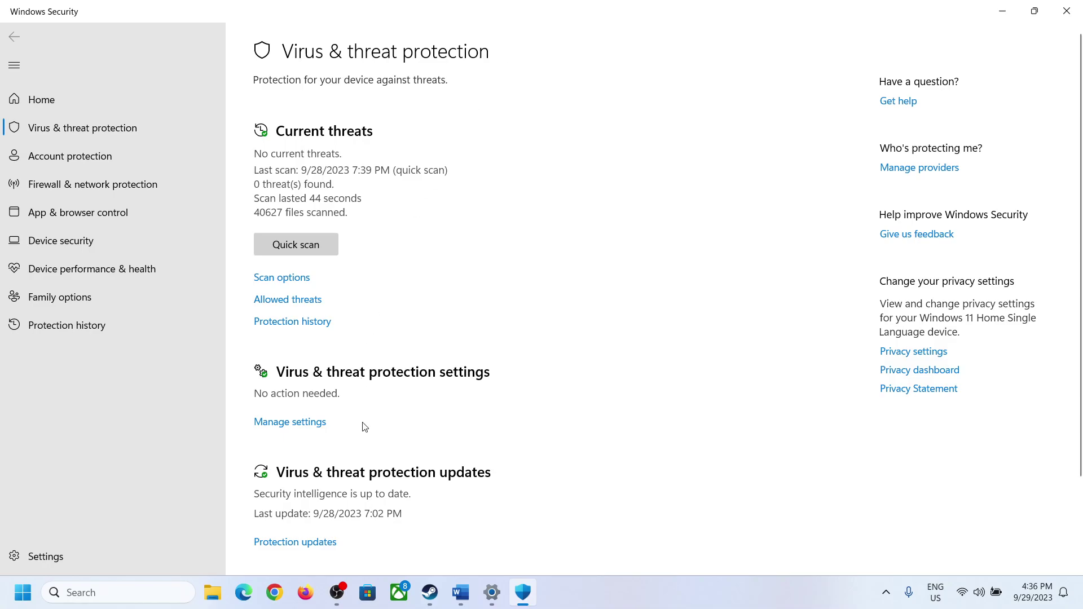
- In Ransomware protection, open Controlled folder access's allowed apps and browse all apps to add one
scroll(357, 518, down, 3)
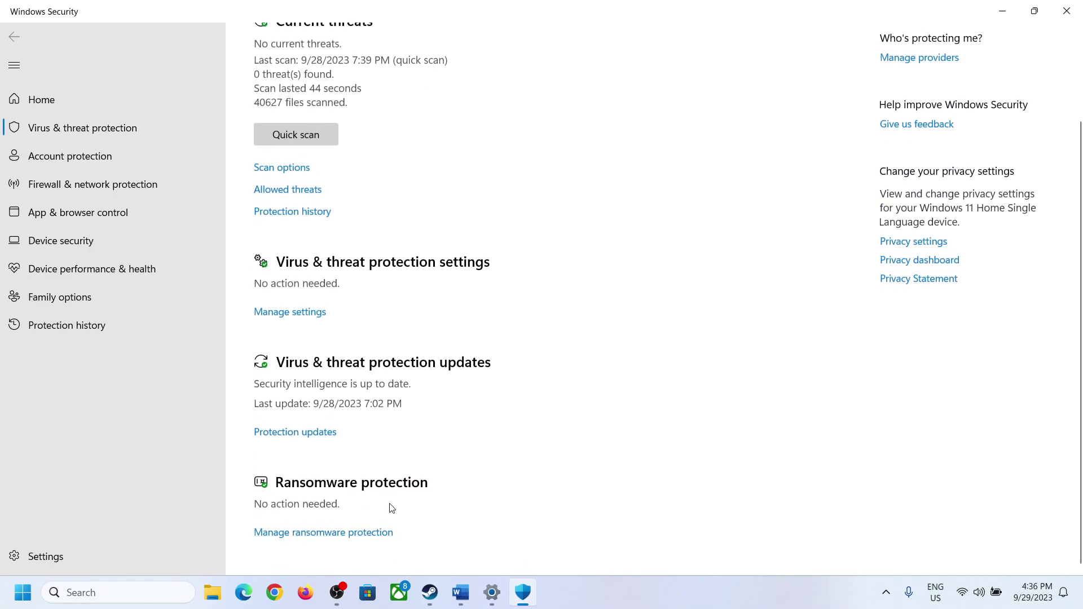
click(296, 532)
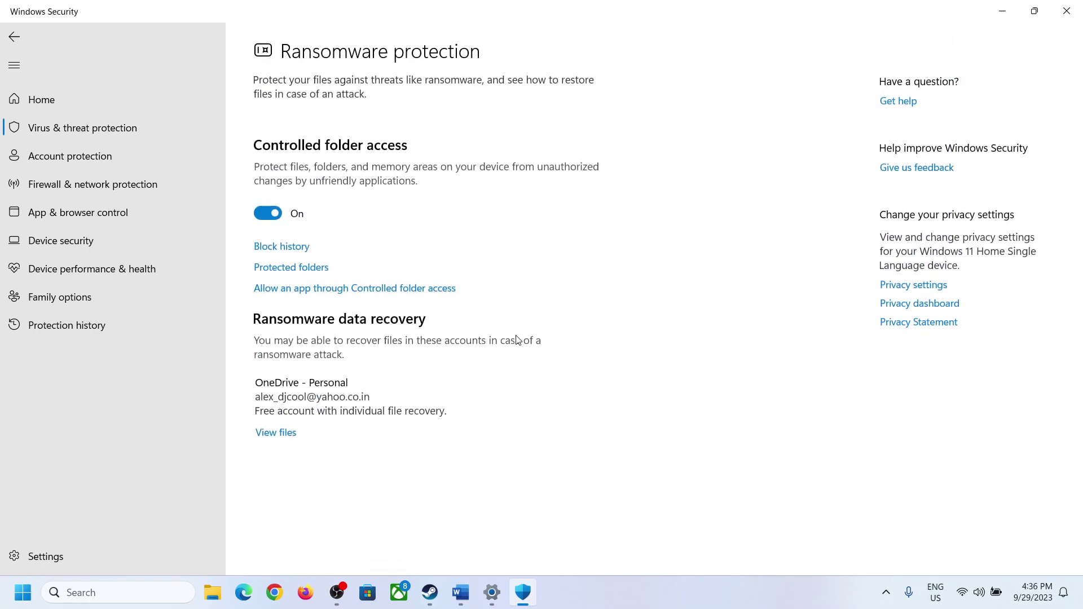
click(345, 289)
click(491, 411)
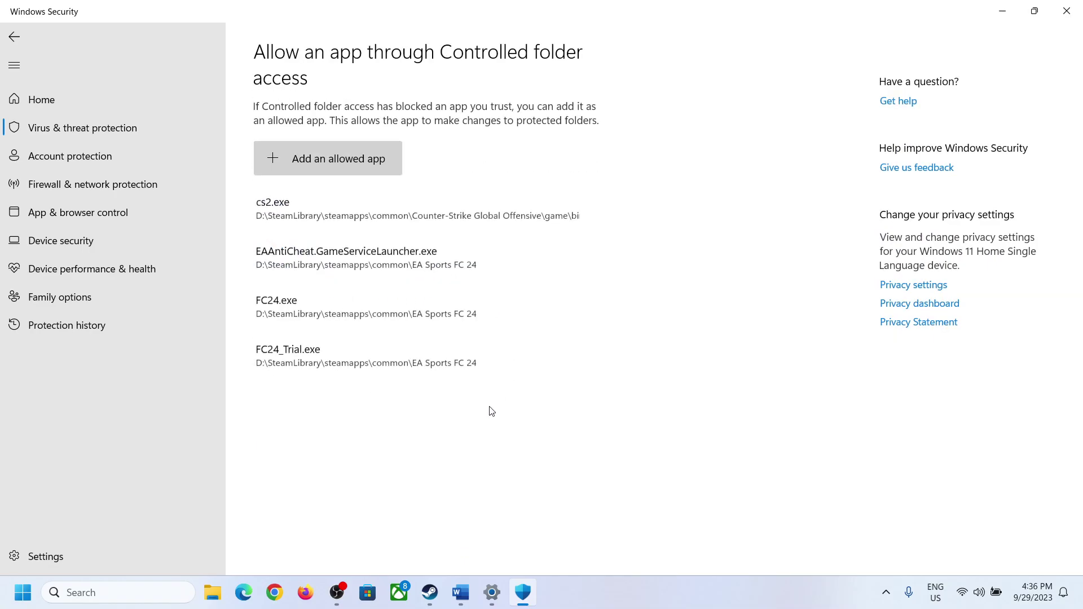
click(343, 165)
click(325, 217)
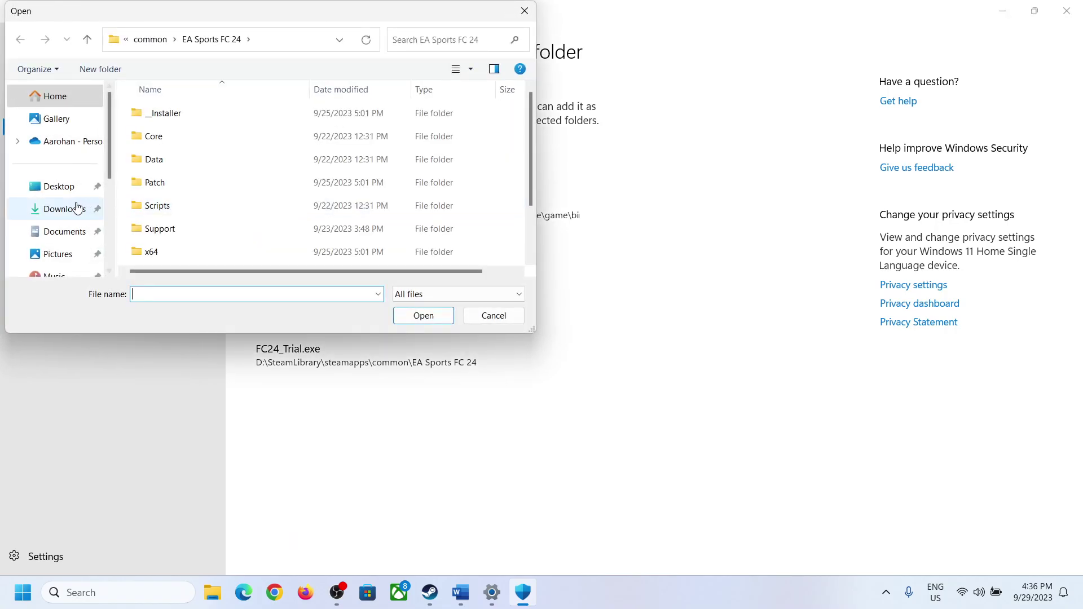
- Look through D: and C:\Program Files (x86)\Steam\steamapps\common for the game folder
scroll(58, 252, down, 3)
click(55, 203)
scroll(232, 206, down, 3)
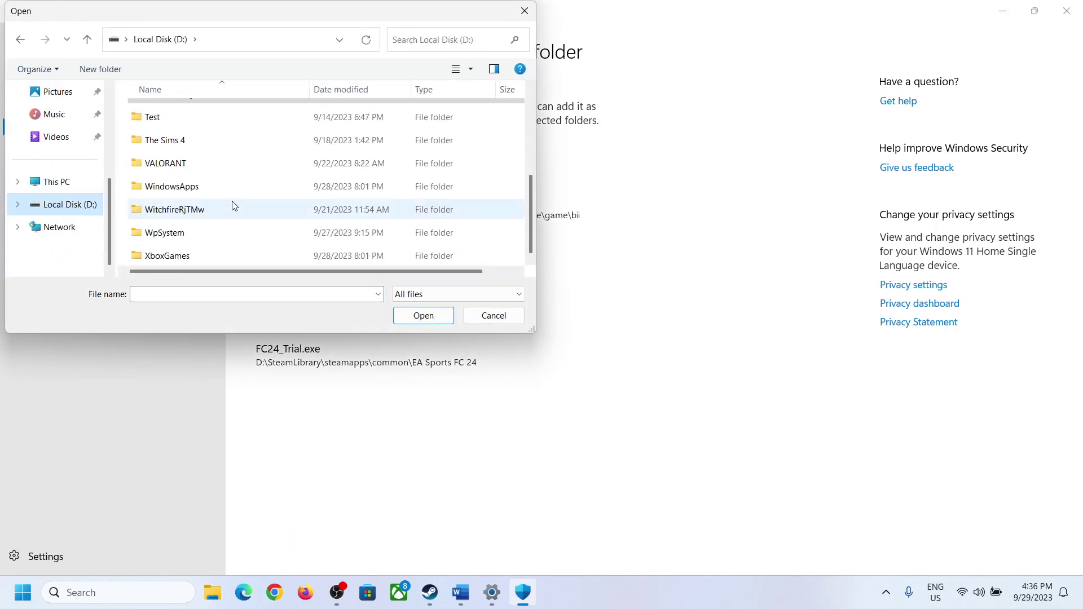
scroll(225, 225, up, 3)
click(224, 226)
scroll(190, 220, up, 1)
click(65, 183)
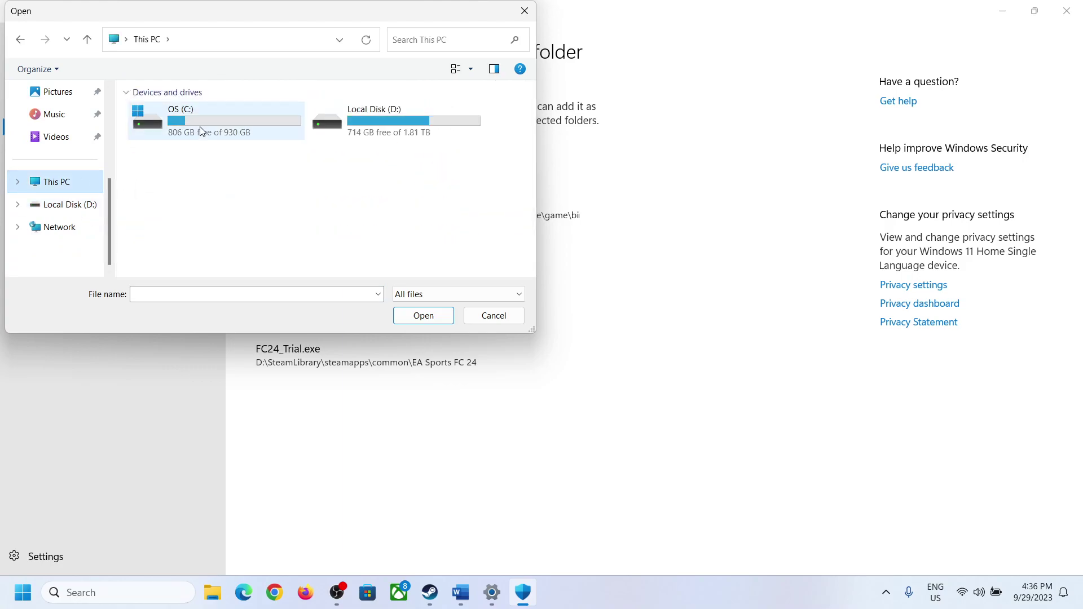
double_click(169, 129)
scroll(197, 218, down, 2)
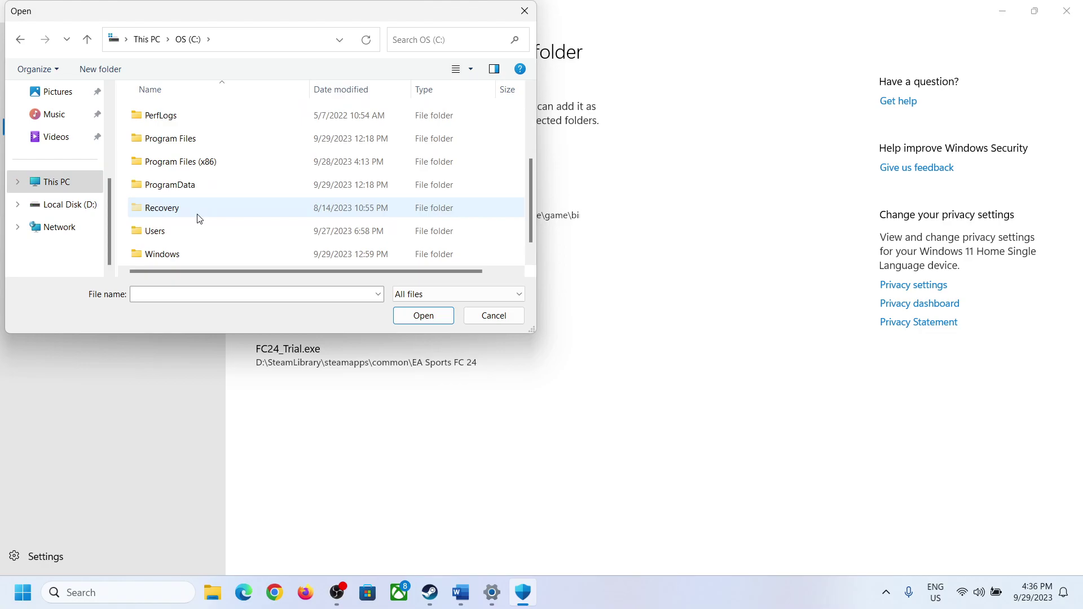
double_click(189, 162)
scroll(210, 209, down, 3)
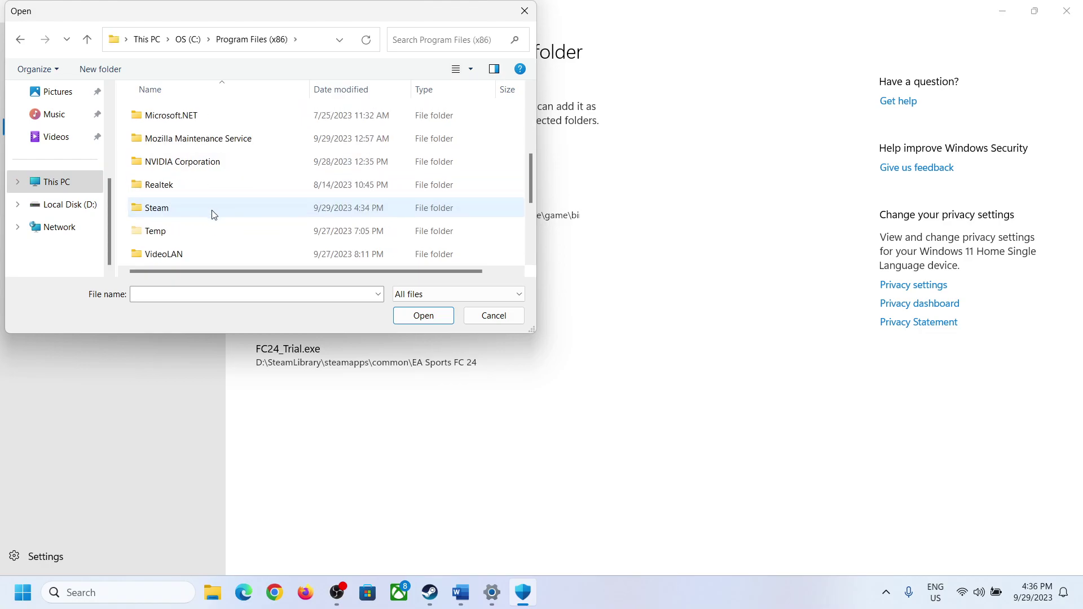
double_click(174, 204)
scroll(174, 204, down, 3)
double_click(174, 204)
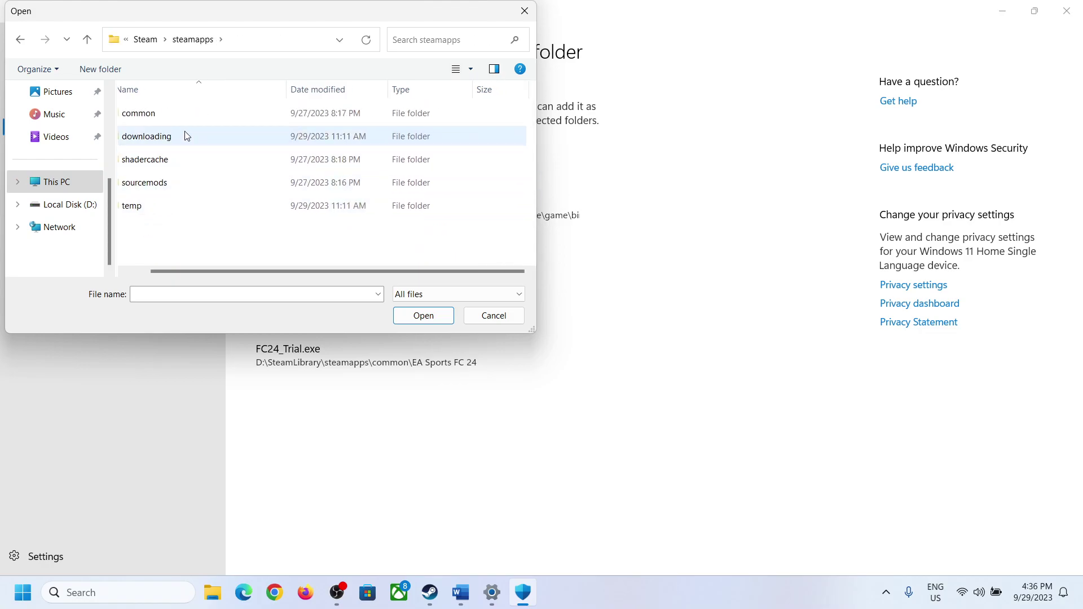
double_click(163, 113)
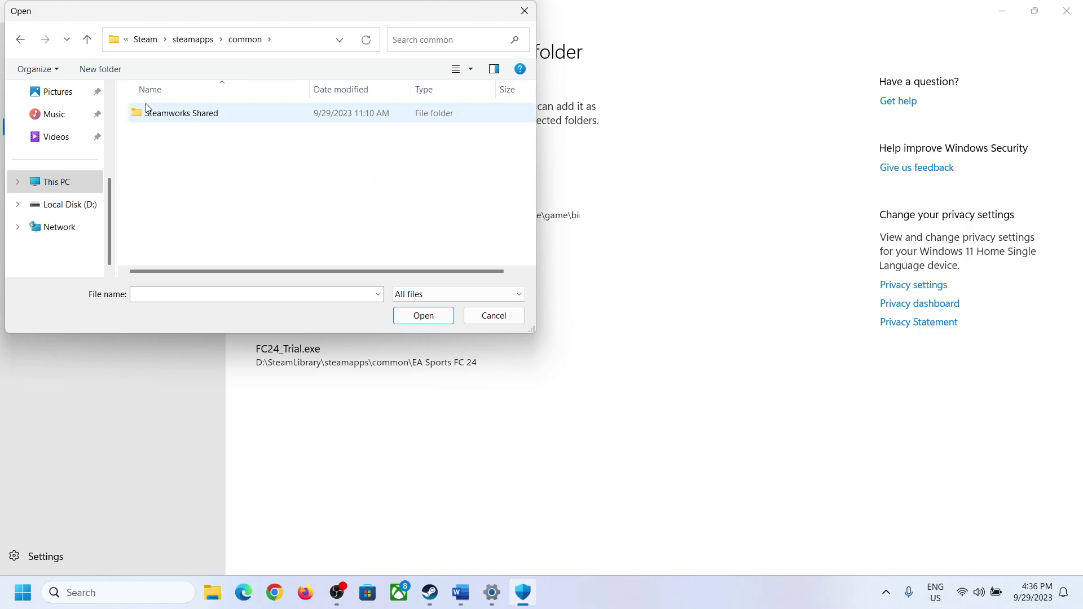
- Return to D: and open SteamLibrary\steamapps\common
click(90, 204)
scroll(358, 176, down, 1)
scroll(359, 176, down, 2)
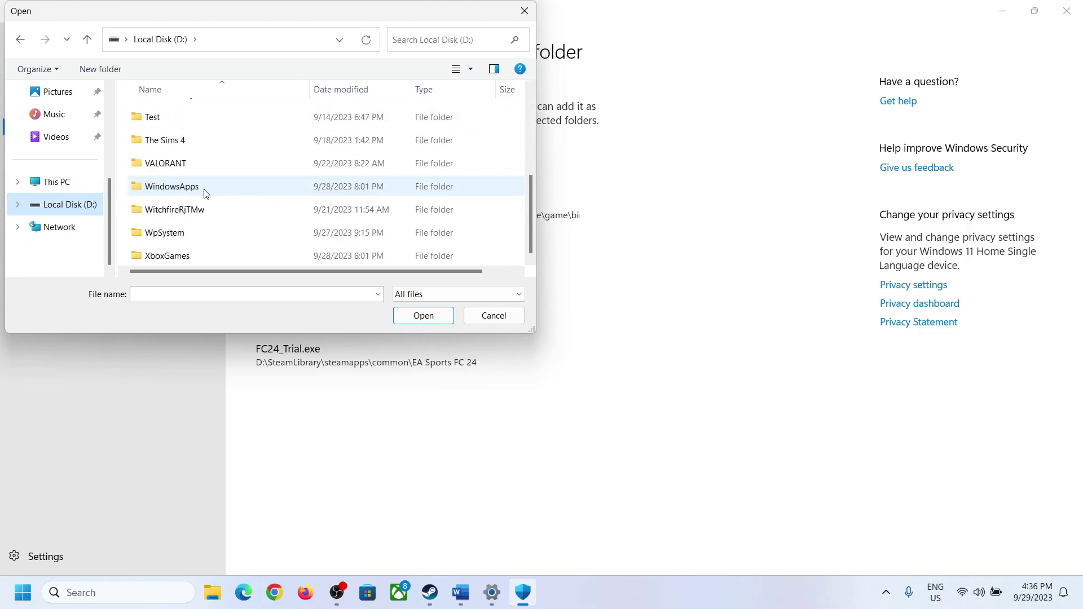
scroll(186, 237, up, 3)
scroll(186, 220, down, 3)
scroll(186, 210, up, 2)
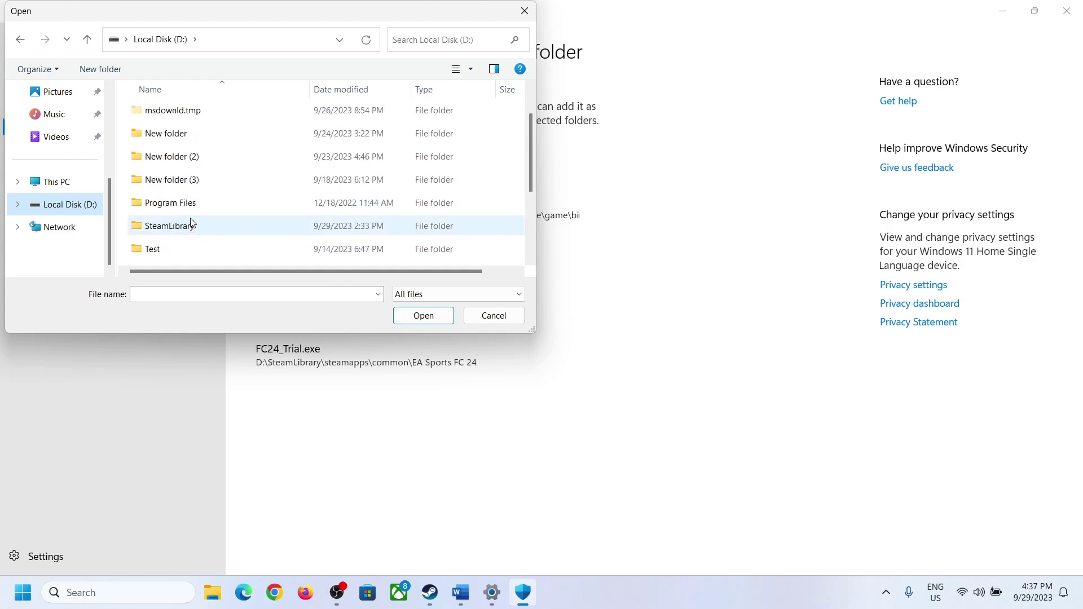
scroll(189, 214, down, 1)
click(189, 167)
double_click(189, 162)
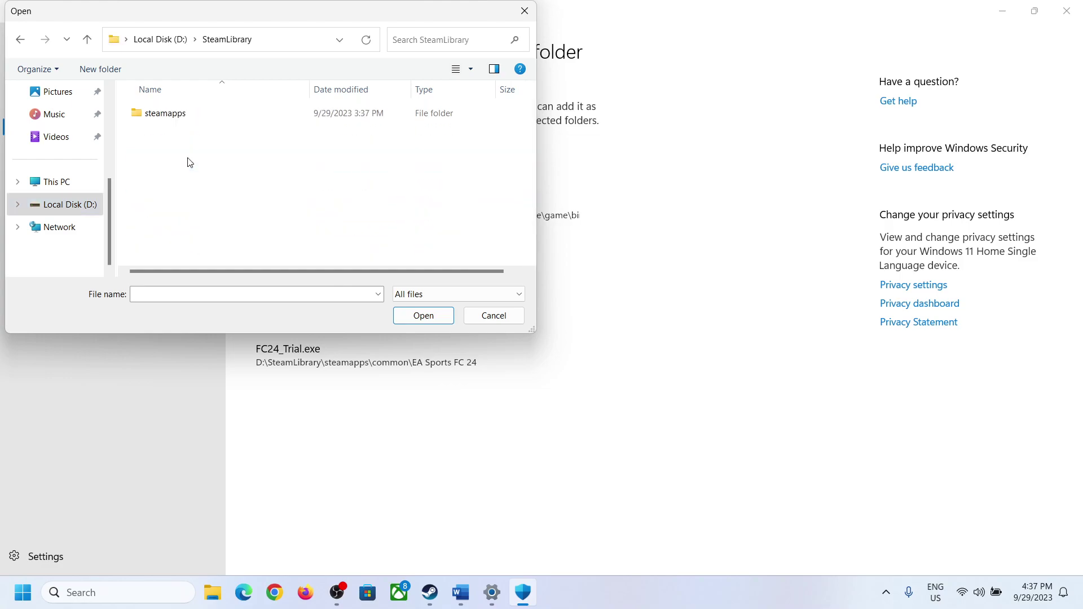
double_click(169, 118)
double_click(170, 120)
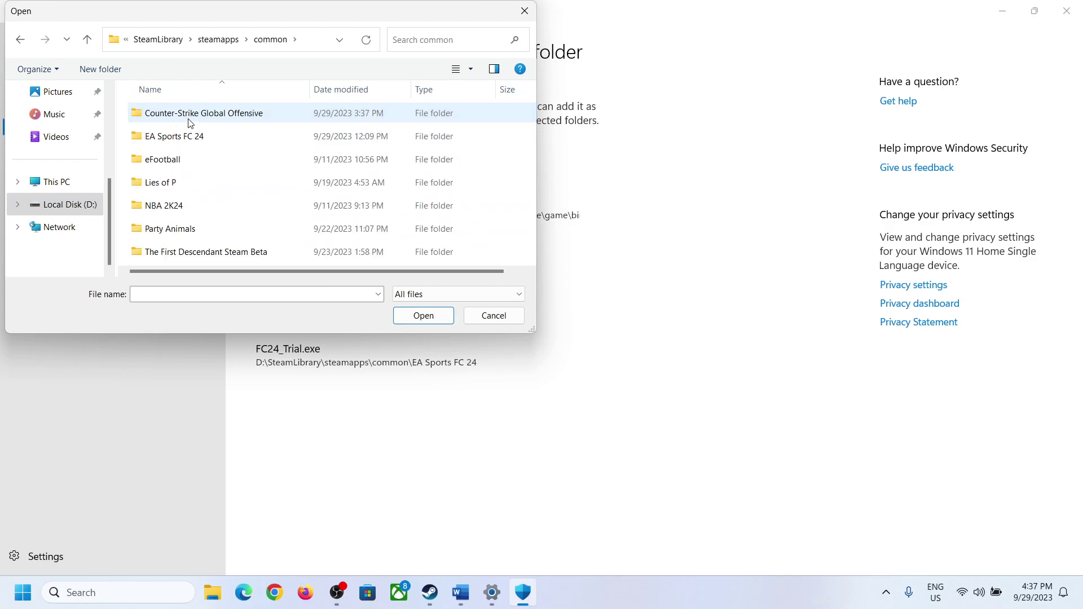
- Open Counter-Strike Global Offensive\game\bin\win64 and add cs2.exe as an allowed app
double_click(189, 119)
double_click(182, 118)
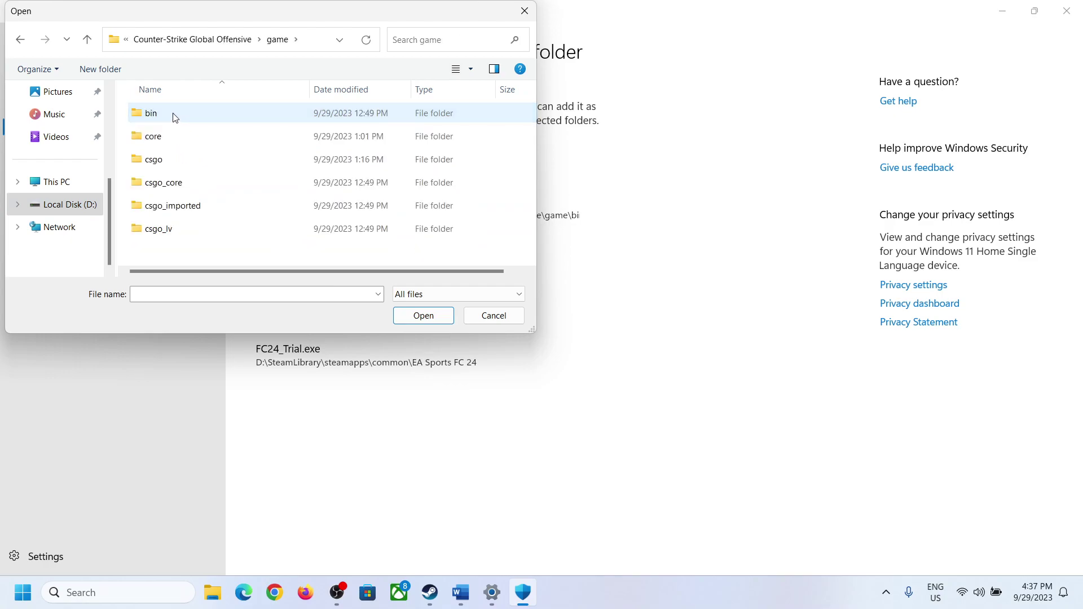
double_click(174, 115)
double_click(174, 113)
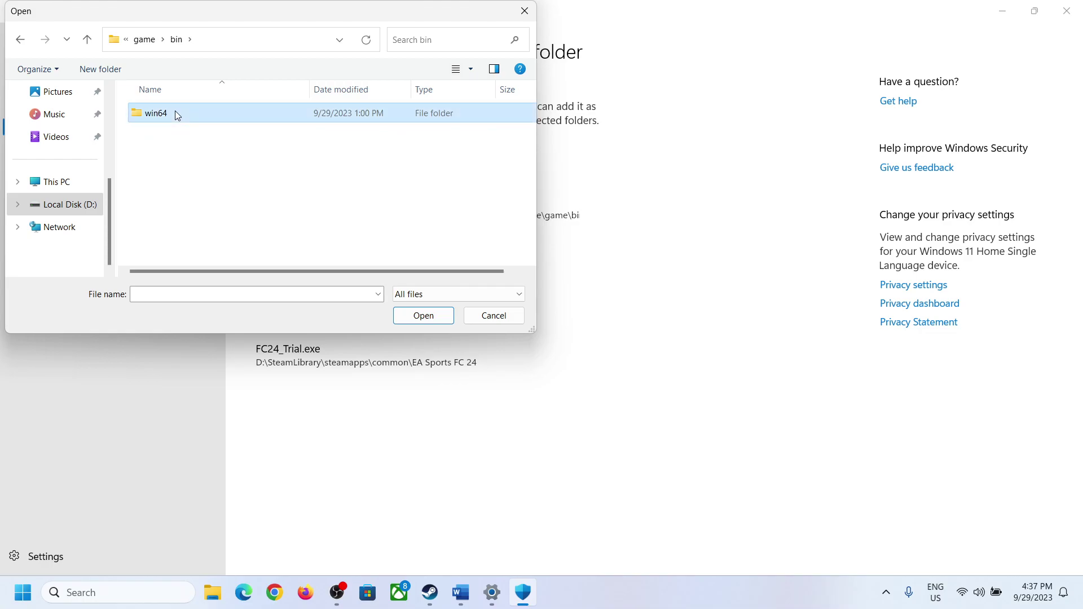
click(150, 163)
click(423, 316)
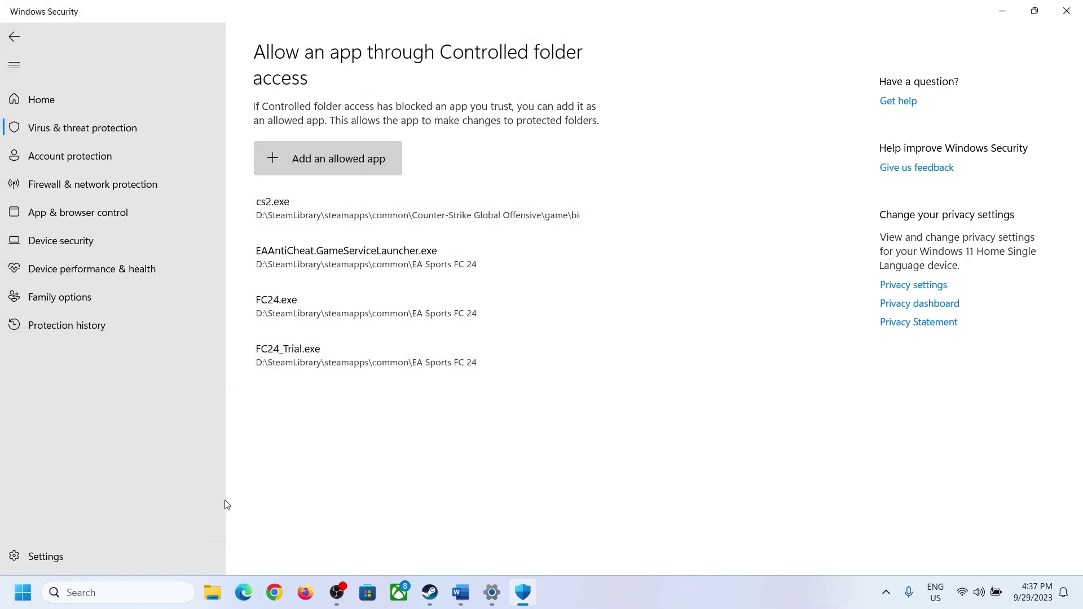
- Search 'control' and go to System and Security > Windows Defender Firewall > Allow an app
click(155, 590)
text(control)
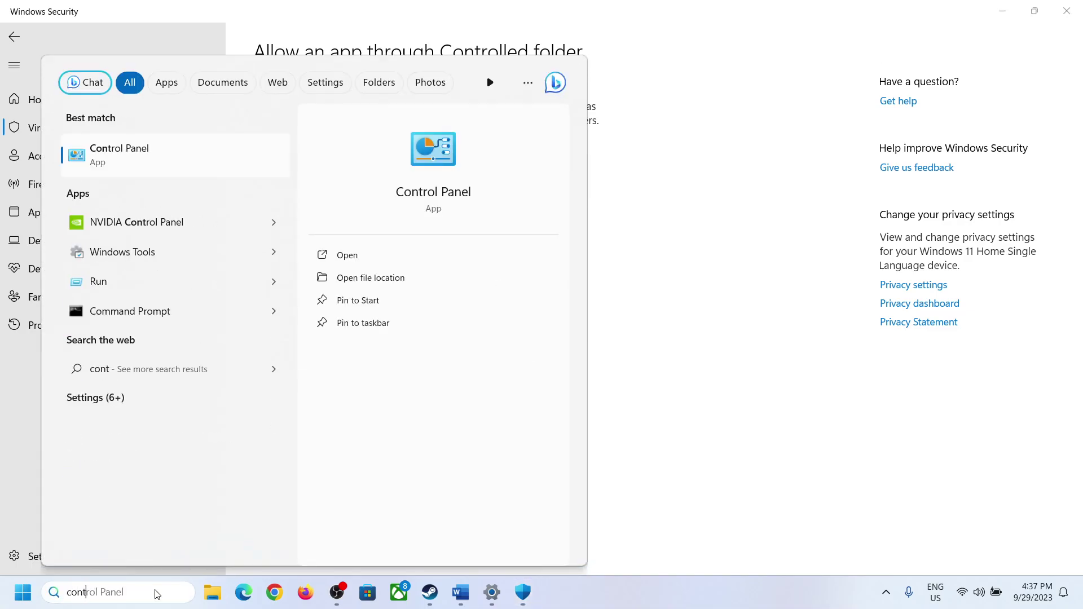
click(138, 162)
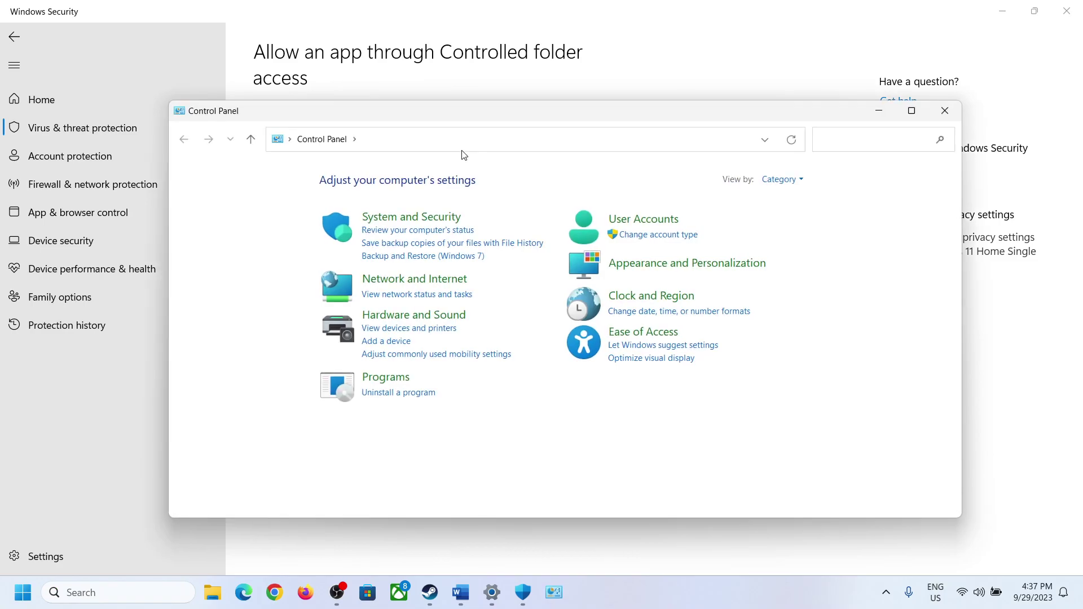
click(393, 219)
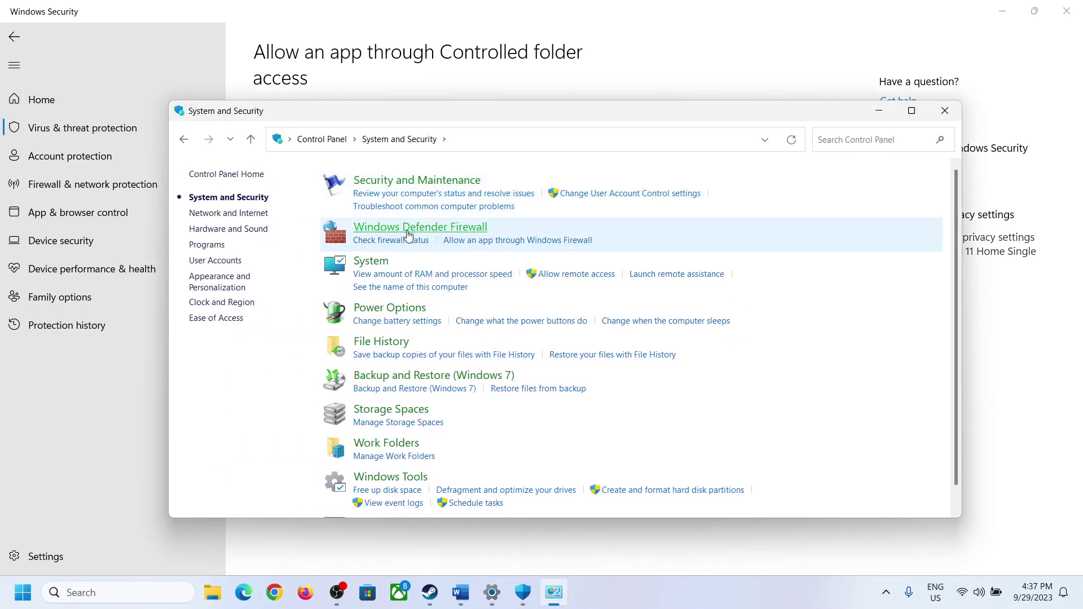
click(415, 228)
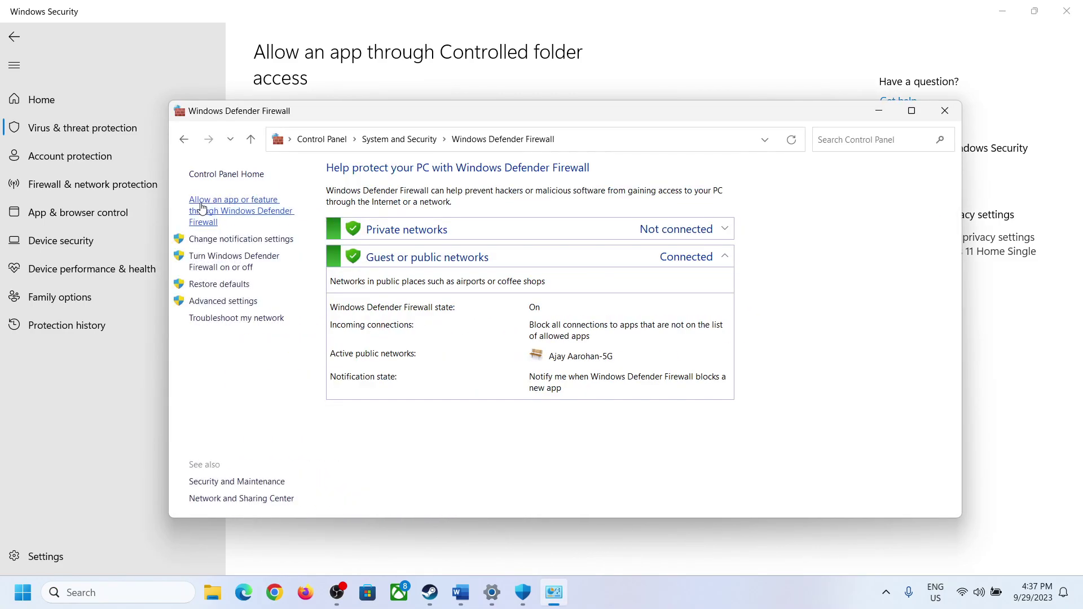
click(244, 217)
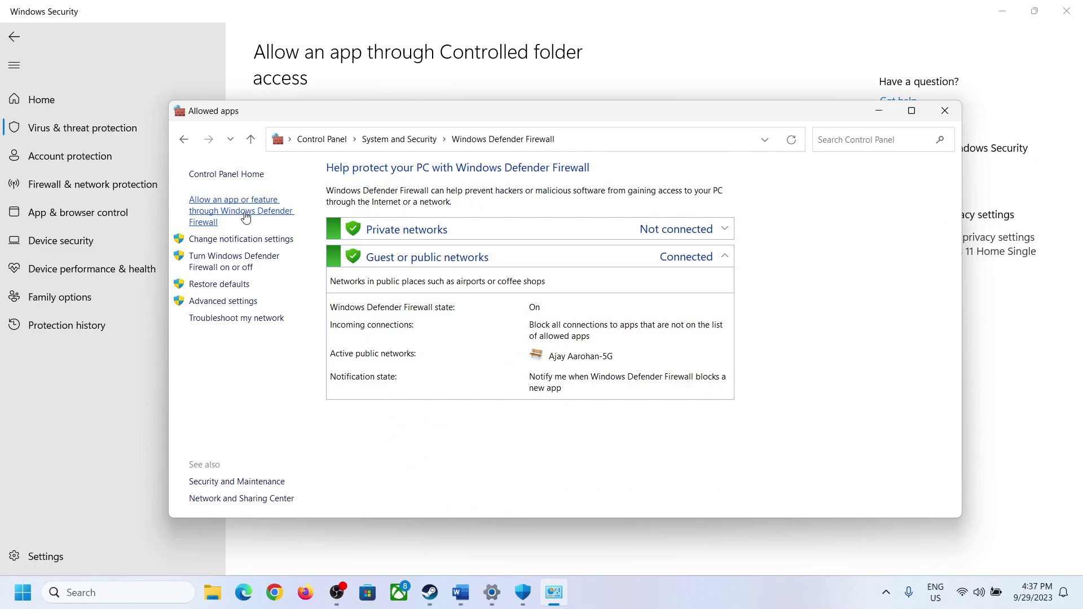
- Try adding cs2 as another allowed app, find it already excepted, and confirm the Counter-Strike 2 entry
click(733, 214)
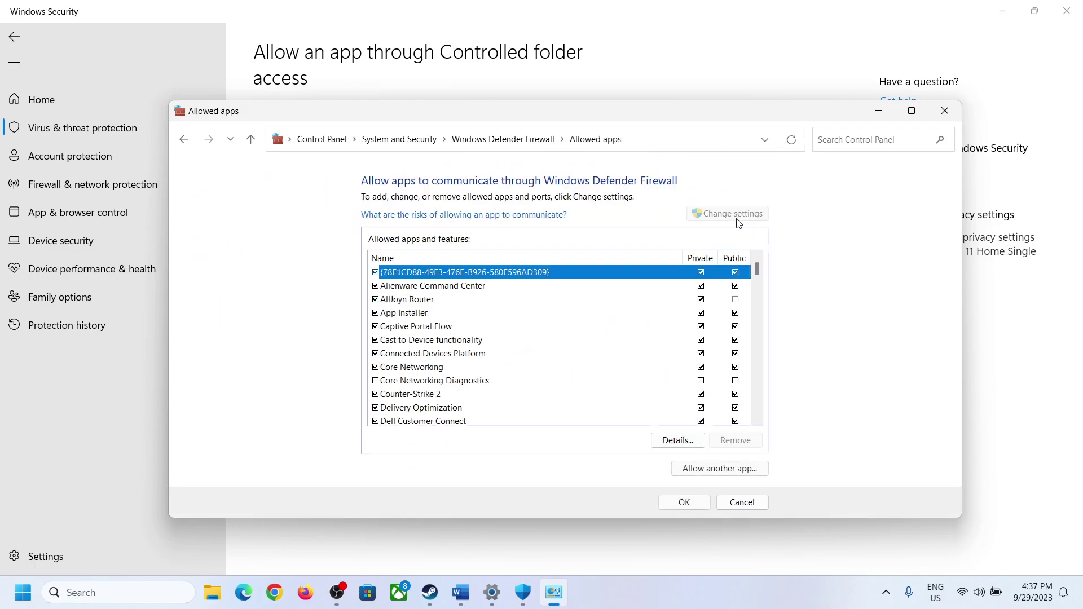
click(729, 469)
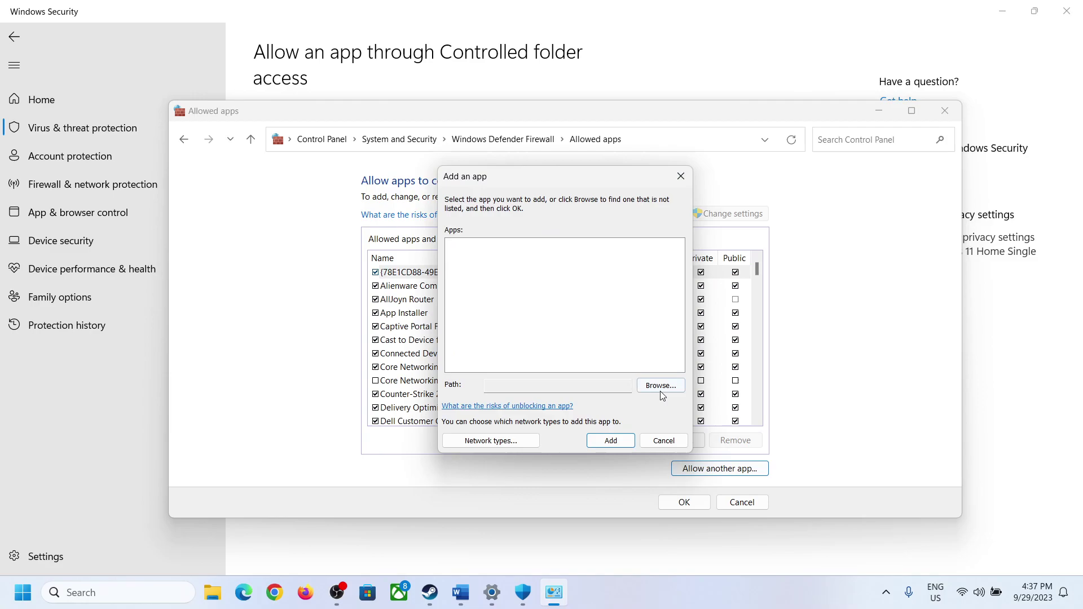
click(658, 385)
click(589, 346)
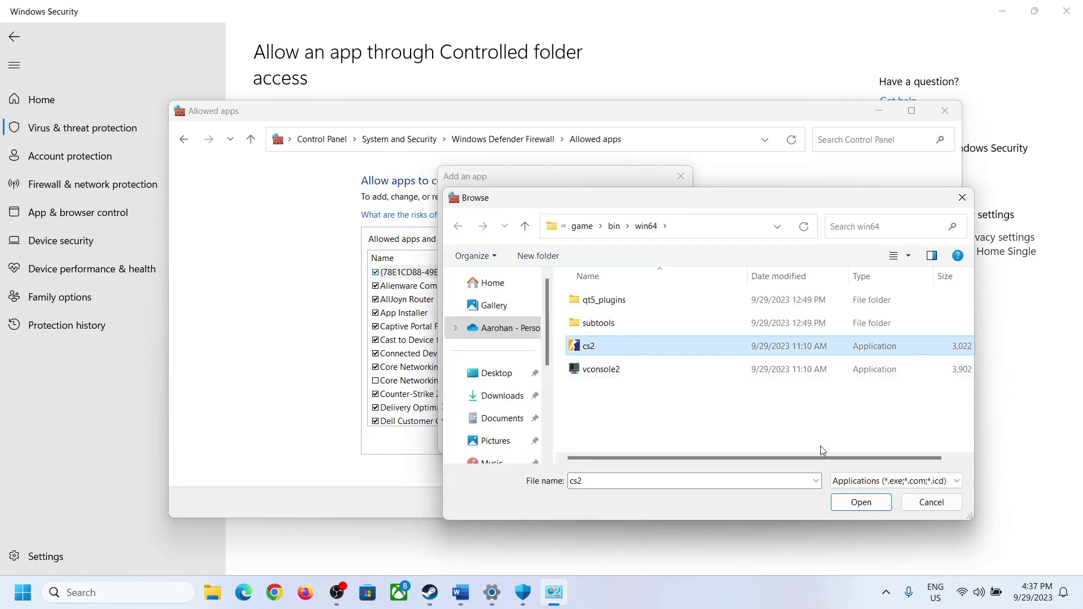
click(859, 502)
click(611, 441)
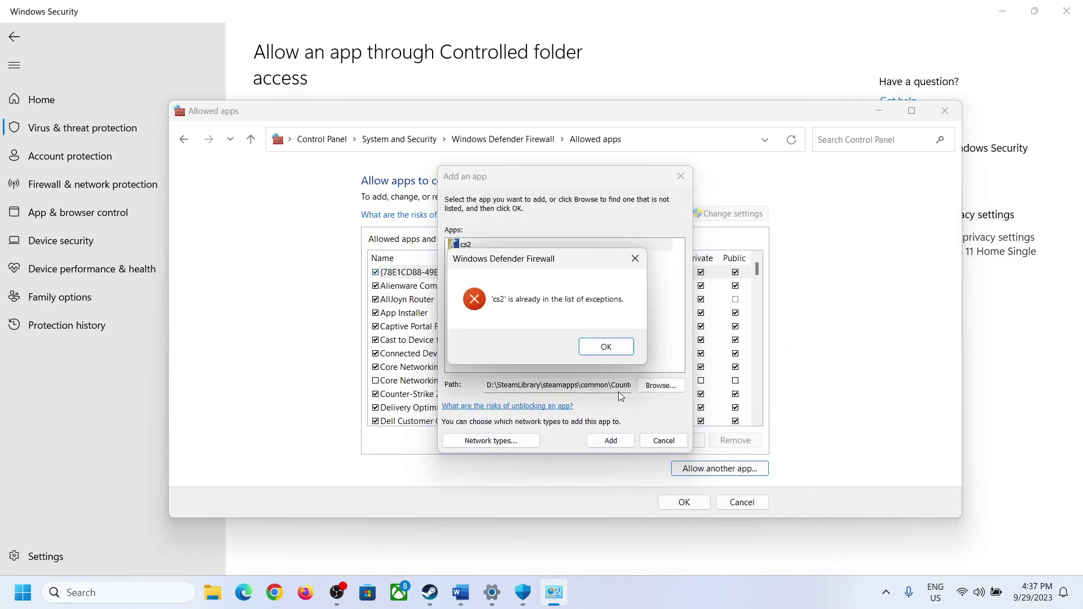
click(627, 347)
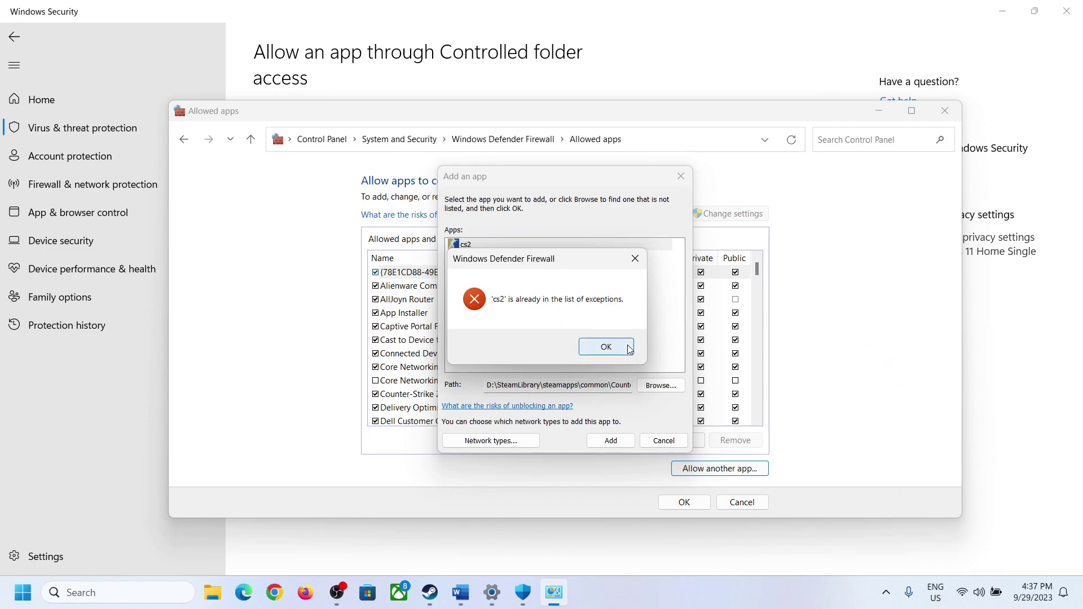
click(682, 176)
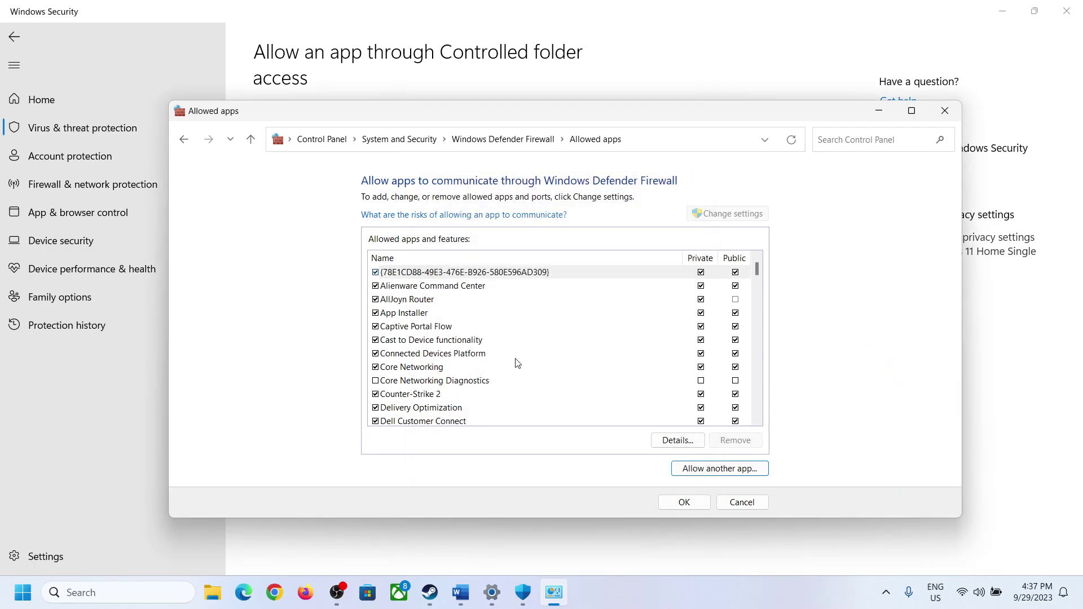
click(408, 395)
click(683, 502)
- Close Control Panel, Windows Security and Settings, and highlight the guide's Step 2 'Run Steam as an administrator'
click(944, 111)
click(1068, 12)
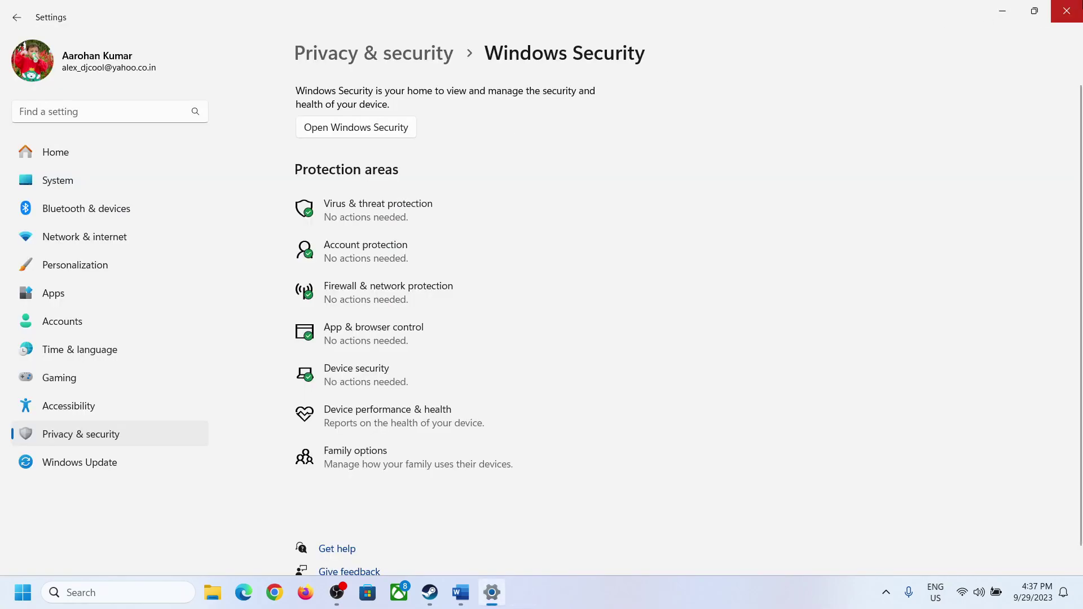
click(1066, 15)
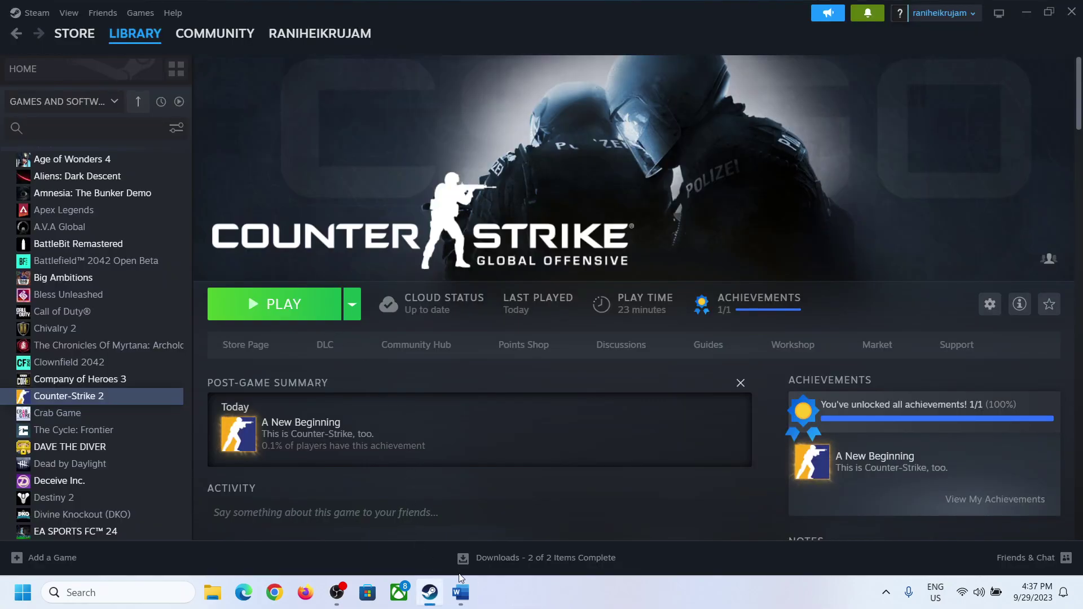
click(460, 591)
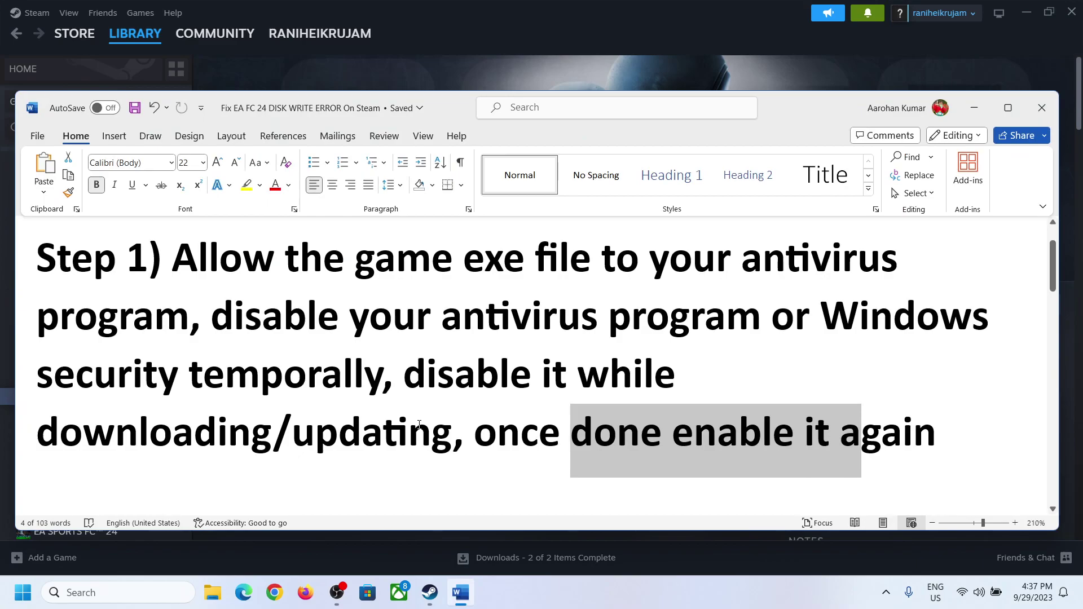
scroll(420, 426, down, 1)
scroll(423, 426, up, 1)
scroll(426, 428, down, 2)
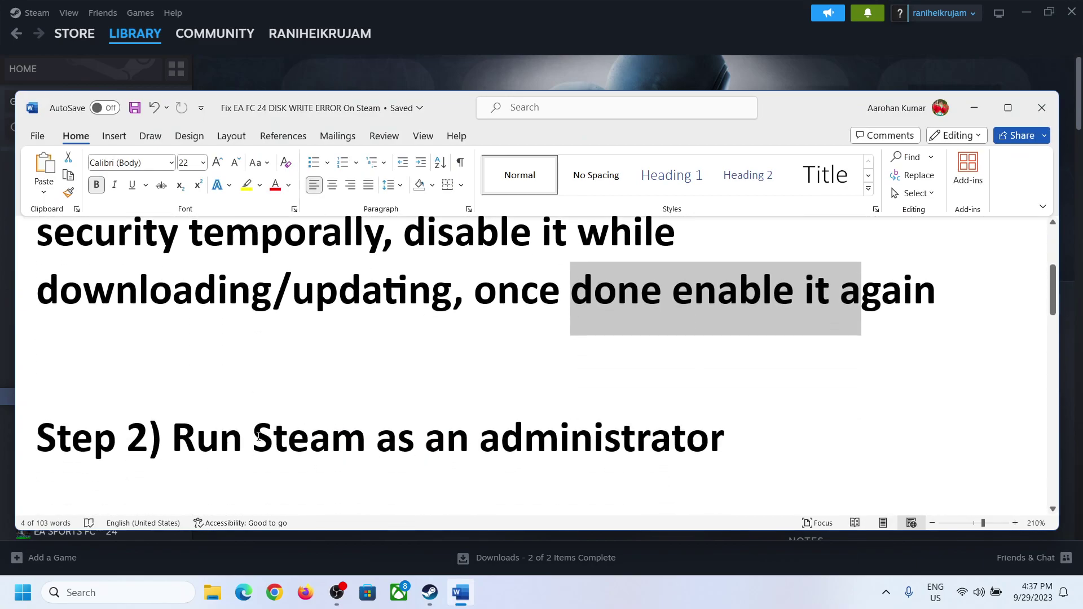
drag(199, 437, 831, 445)
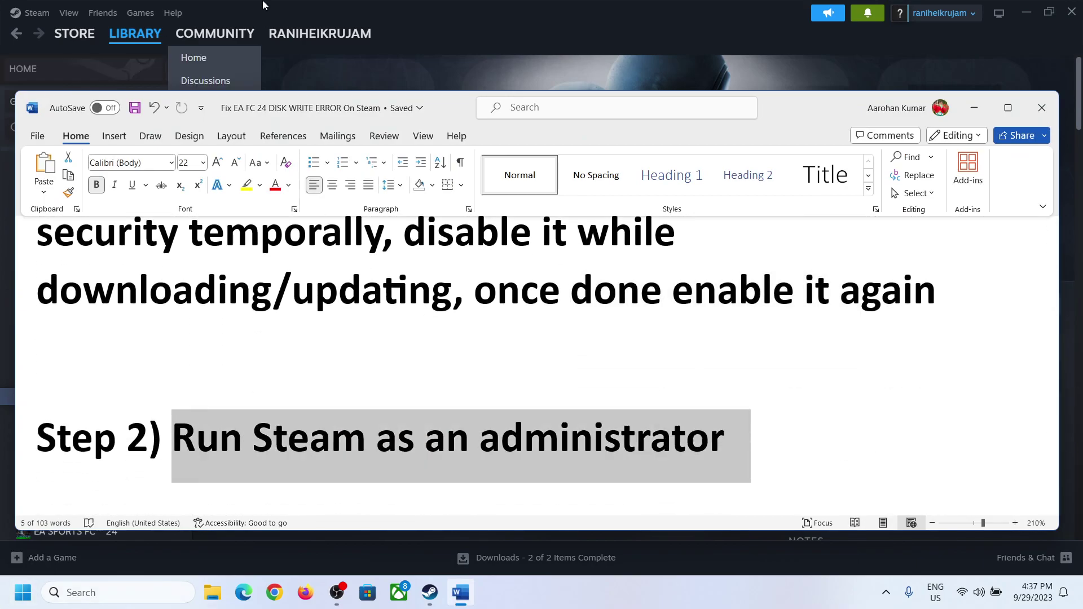
- Search for 'steam' and launch Steam with Run as administrator
click(249, 5)
click(29, 13)
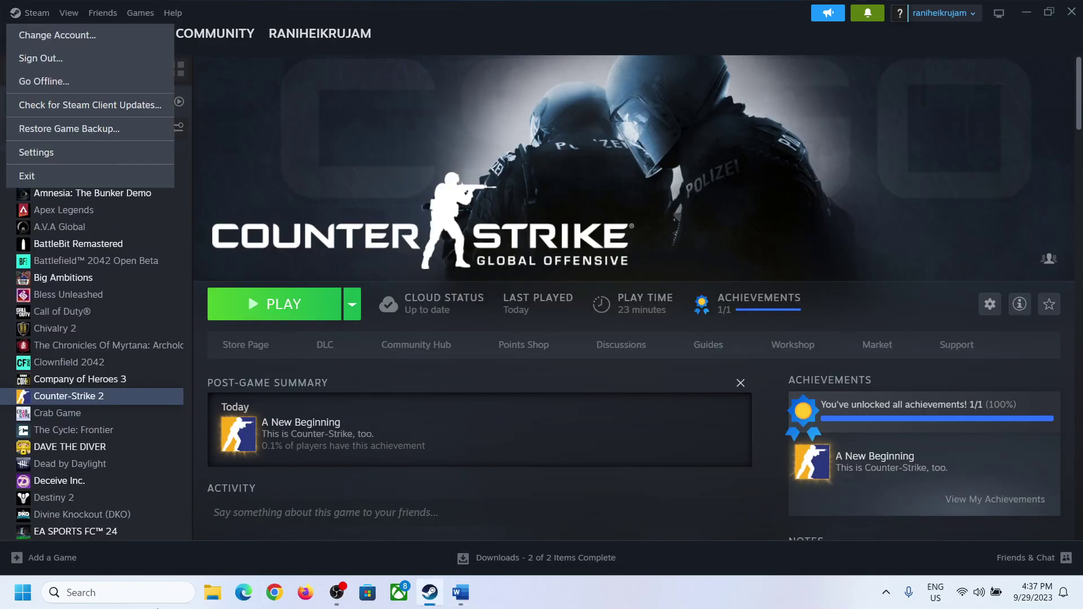
click(79, 593)
text(steam)
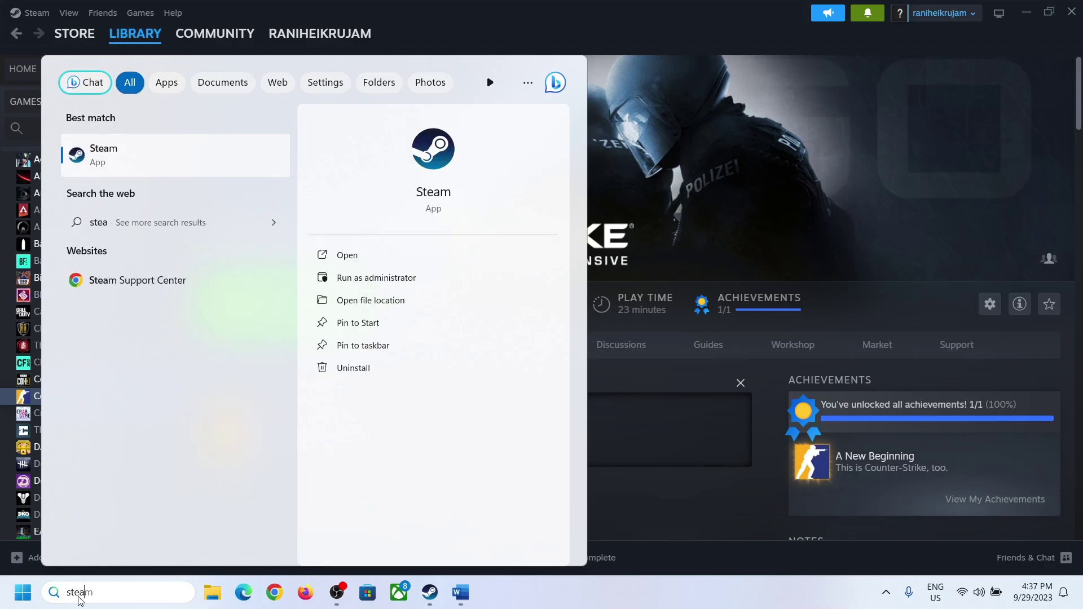
right_click(152, 162)
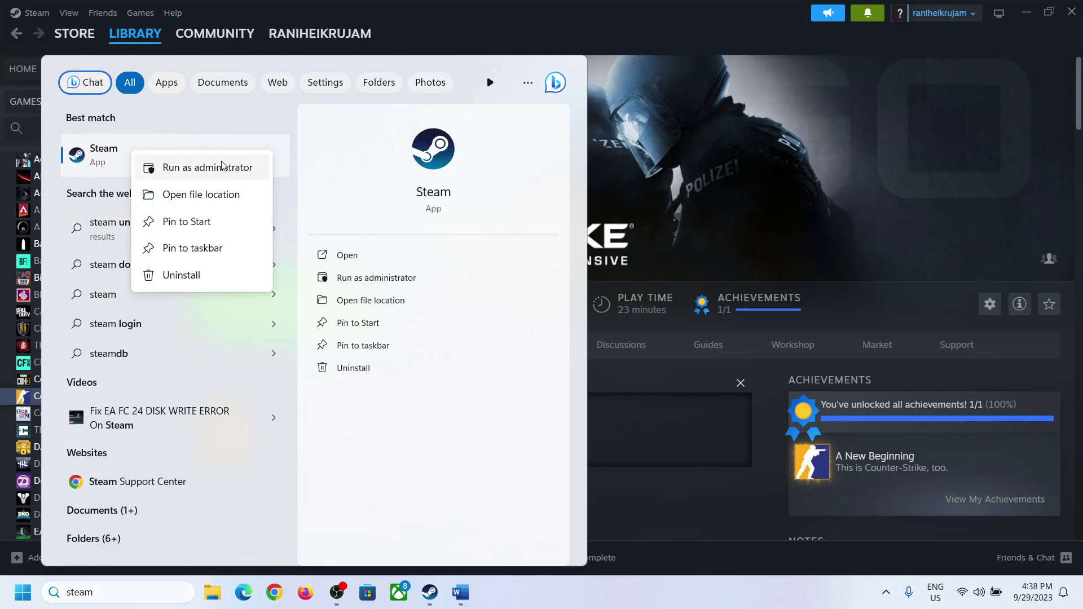
click(737, 39)
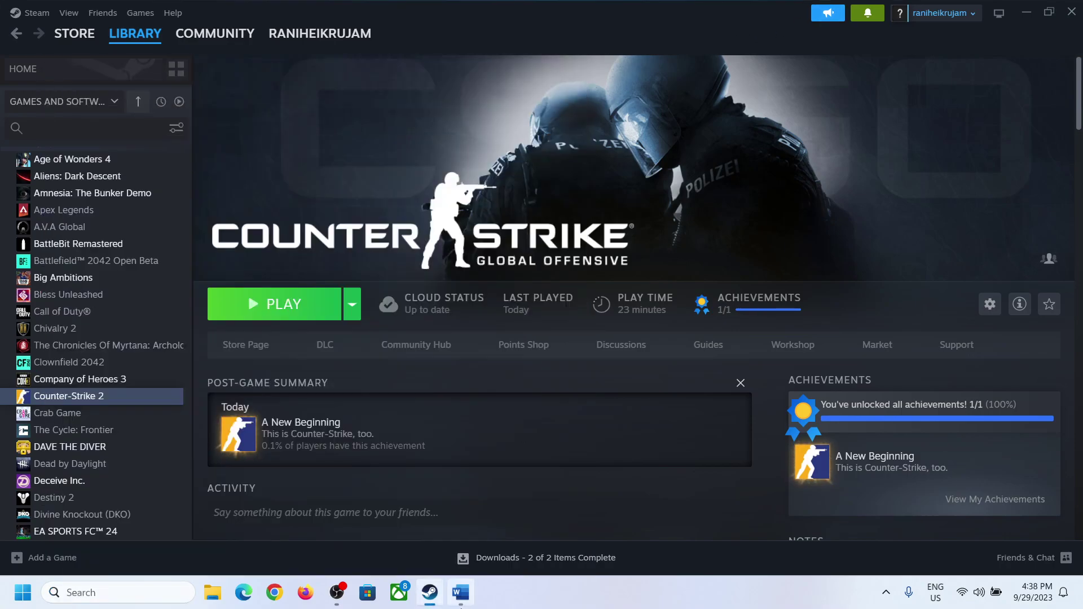
- Highlight the guide's Step 3 and browse to C:\Program Files (x86) in File Explorer
click(460, 607)
scroll(274, 409, down, 3)
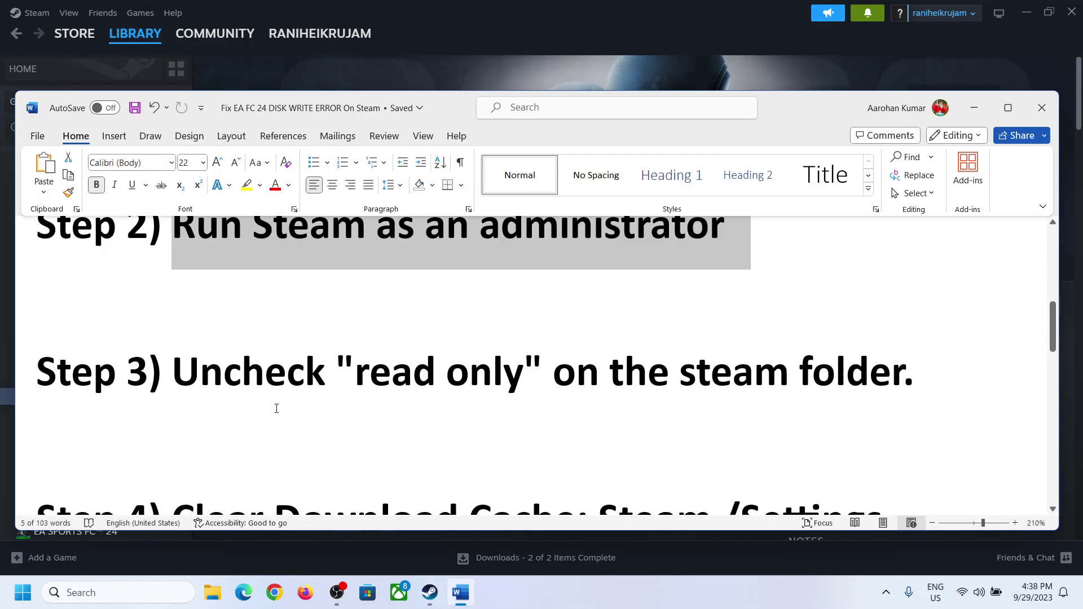
drag(225, 369, 903, 372)
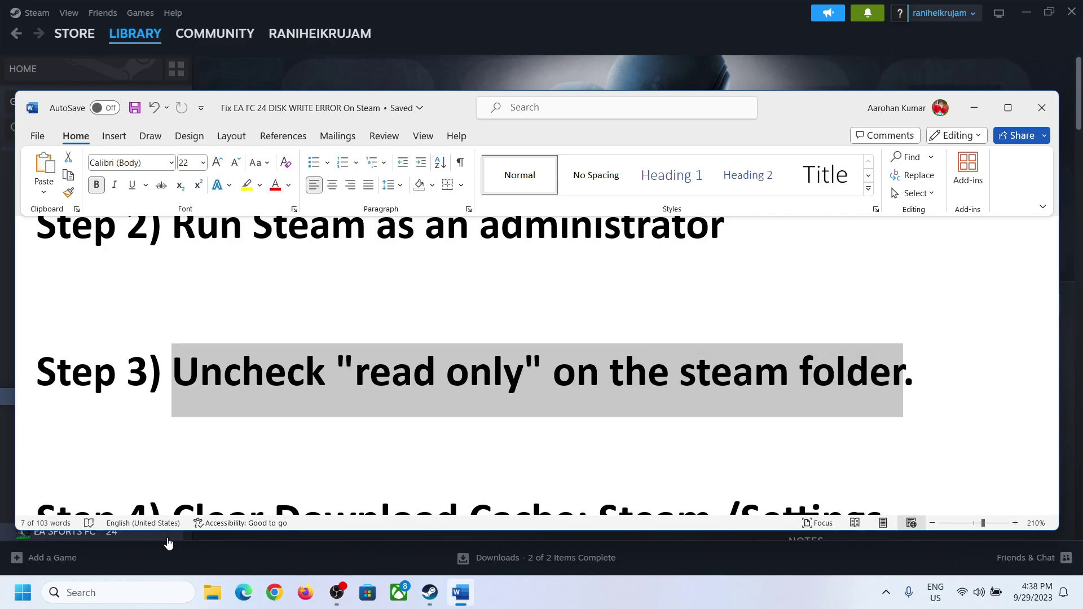
click(218, 597)
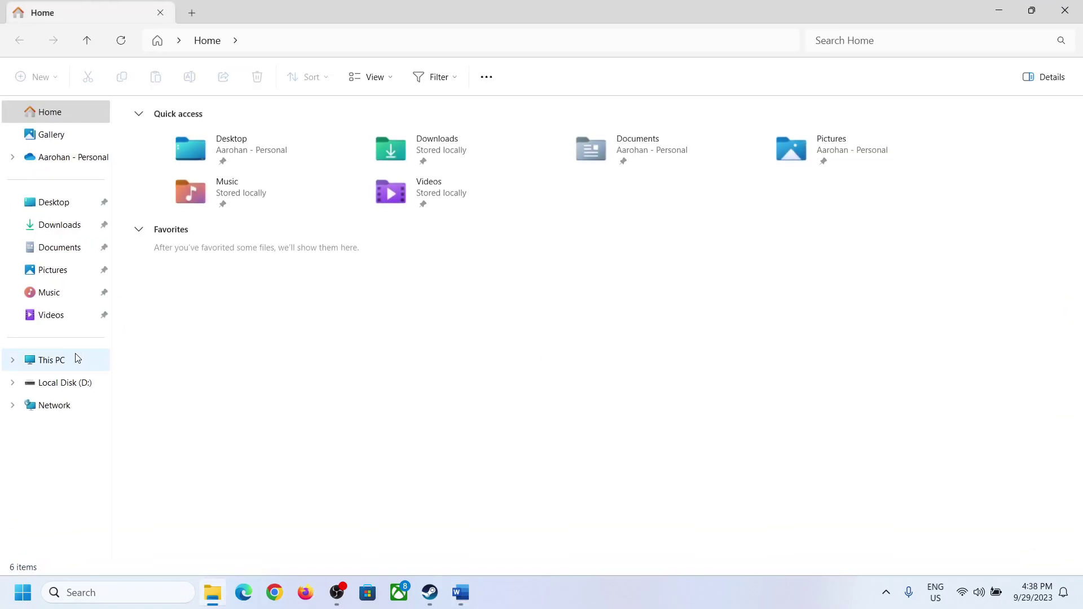
click(75, 359)
double_click(194, 151)
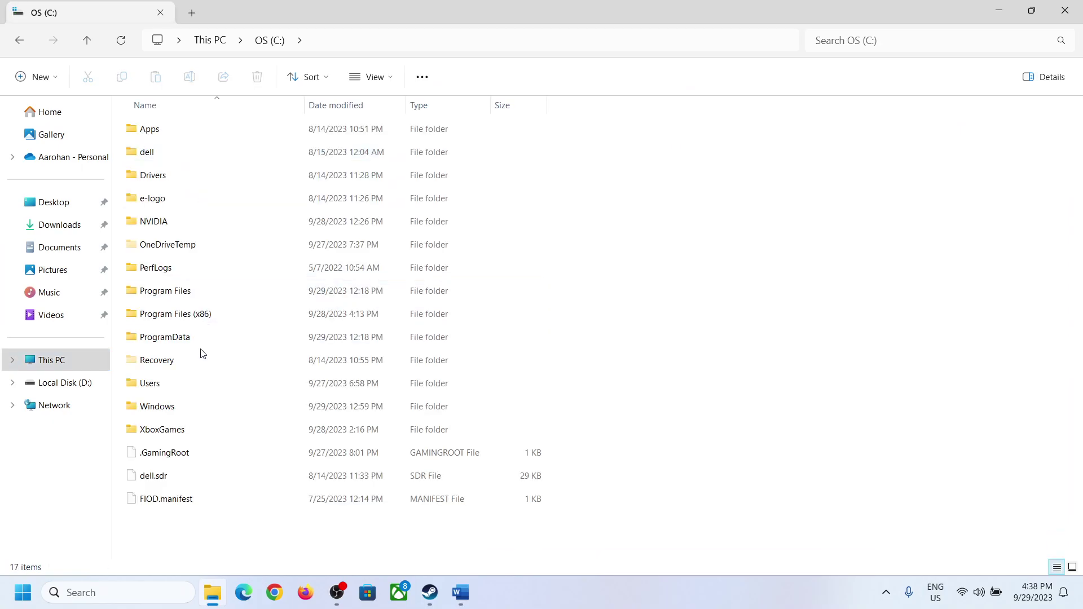
double_click(162, 316)
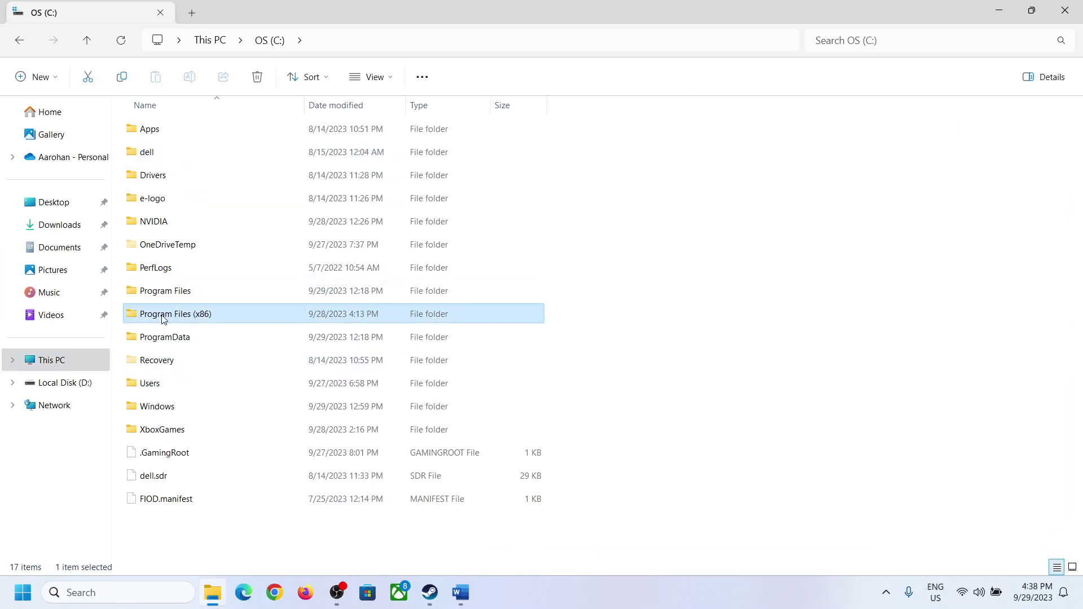
- Uncheck Read-only on the Steam folder, applying it to all subfolders and files
click(169, 434)
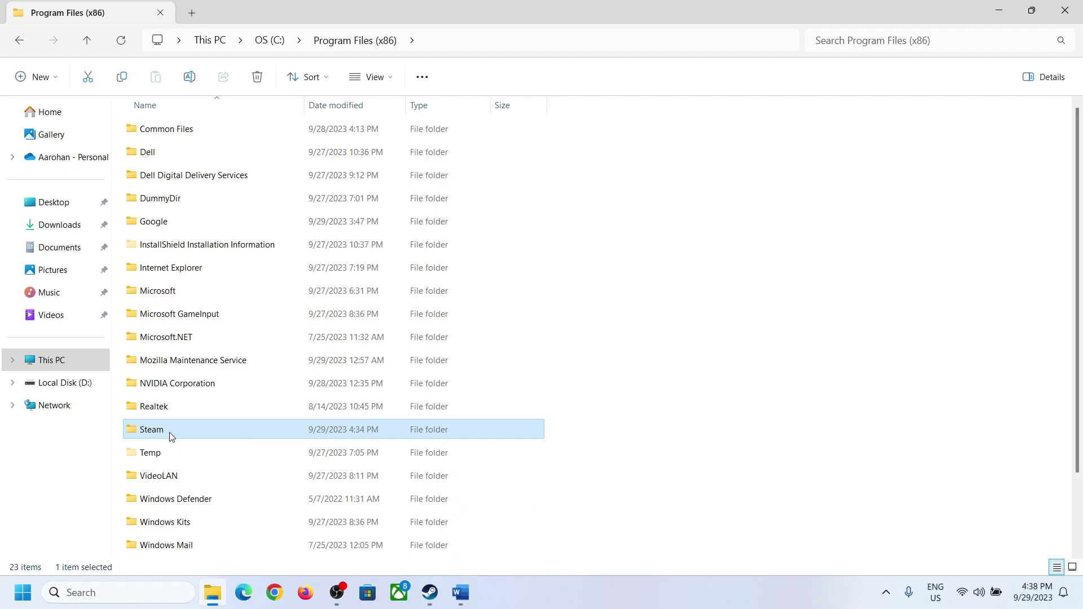
right_click(163, 428)
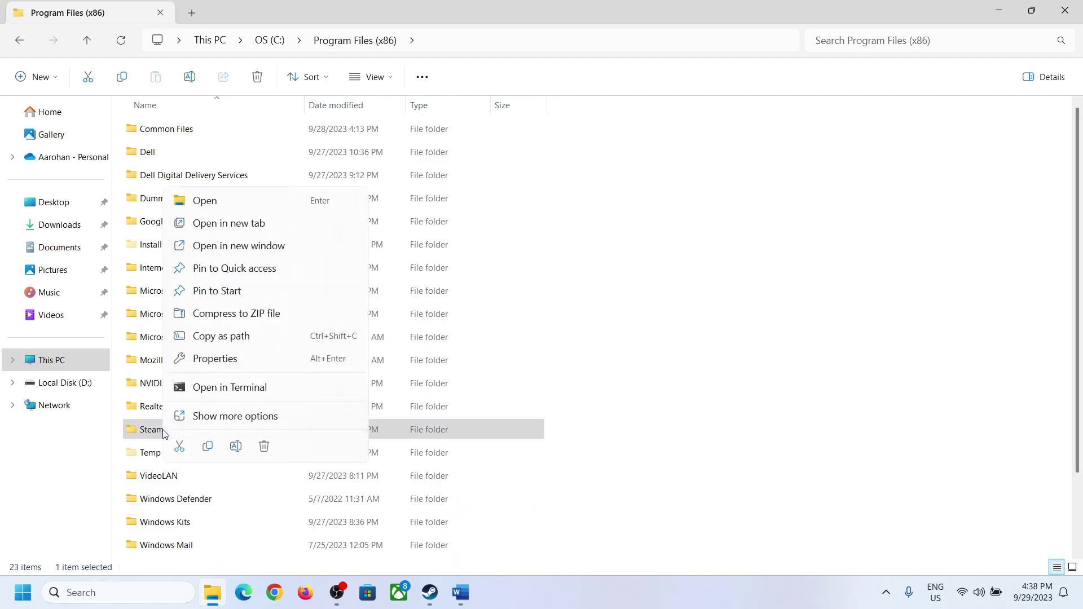
click(241, 359)
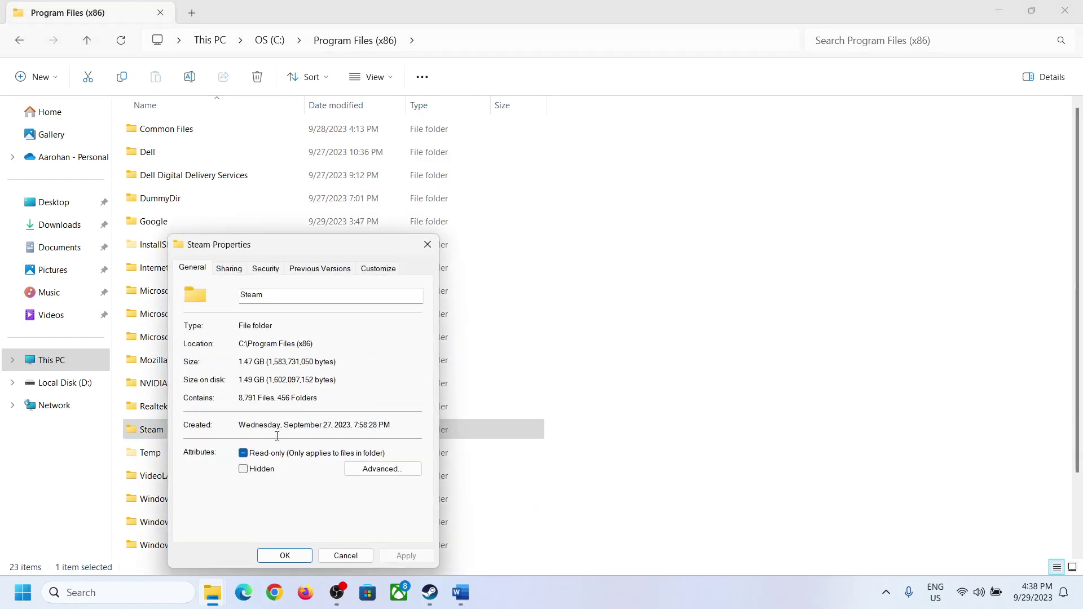
click(242, 454)
click(410, 555)
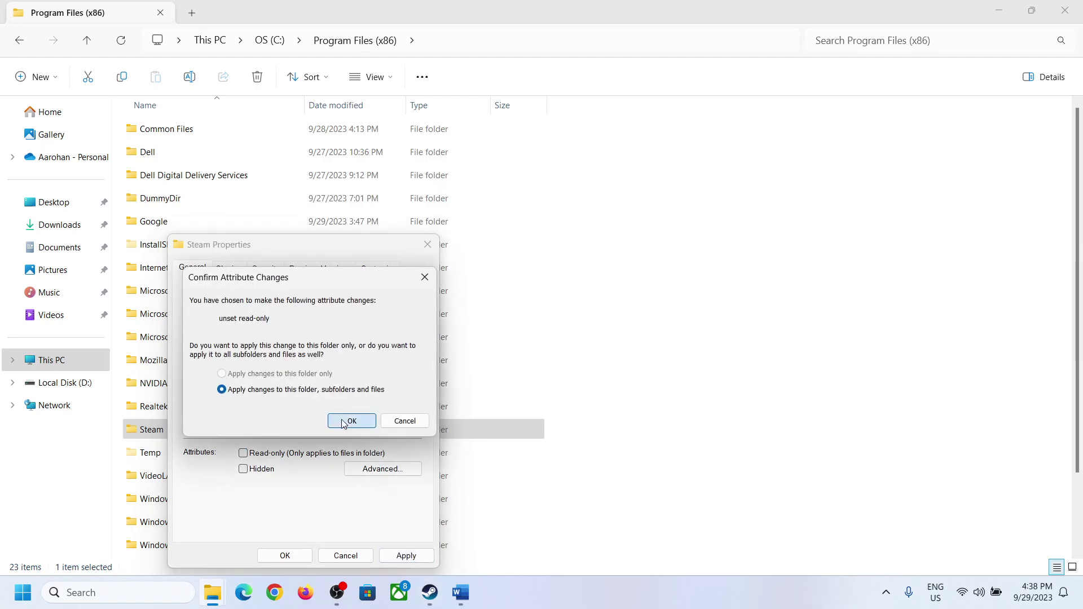
click(344, 422)
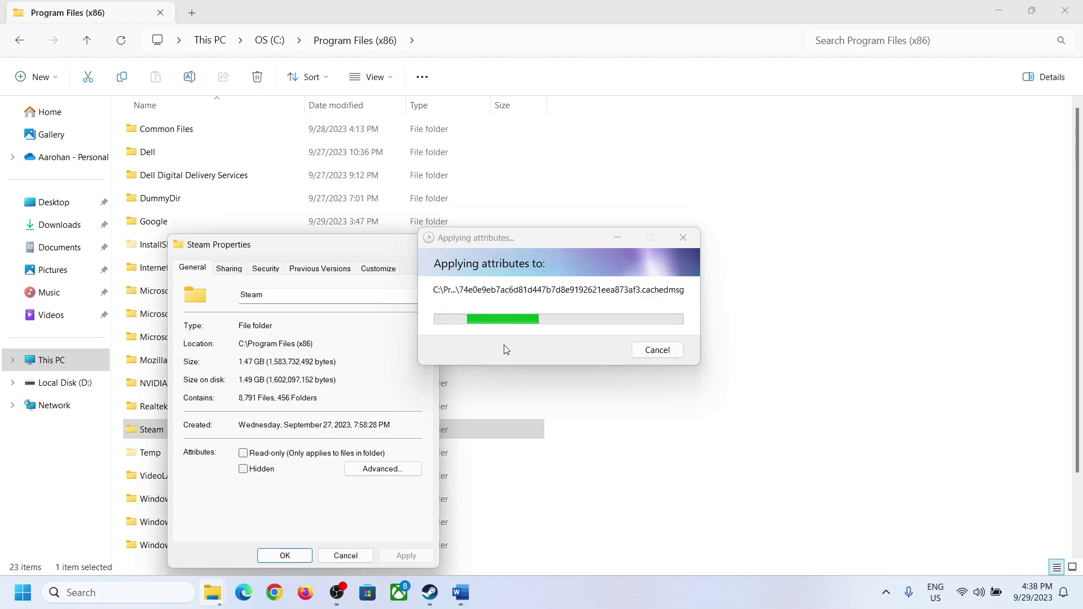
click(283, 554)
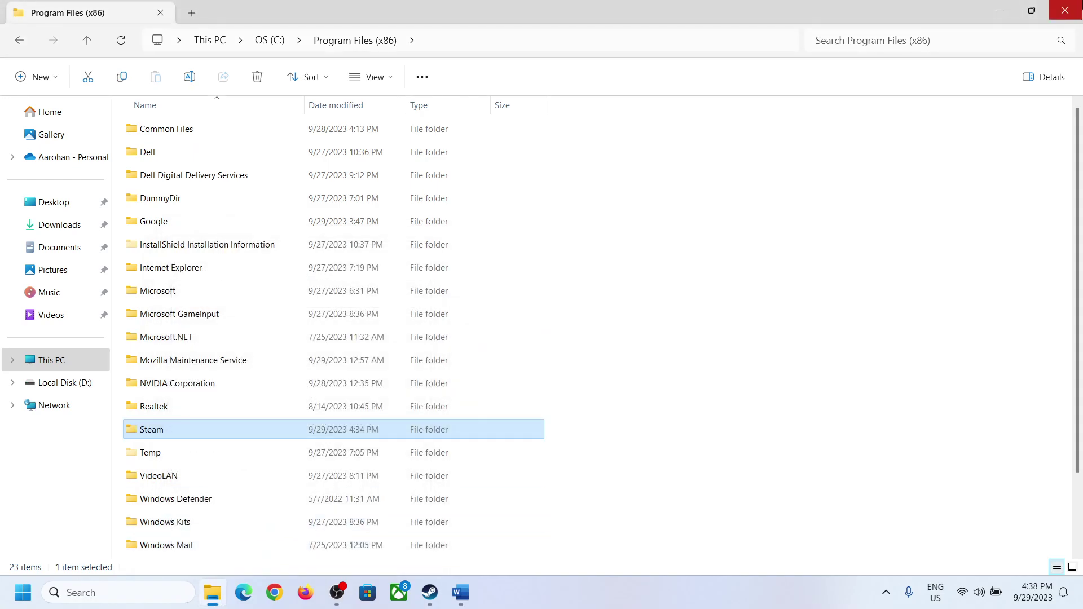
click(1070, 18)
scroll(448, 371, down, 3)
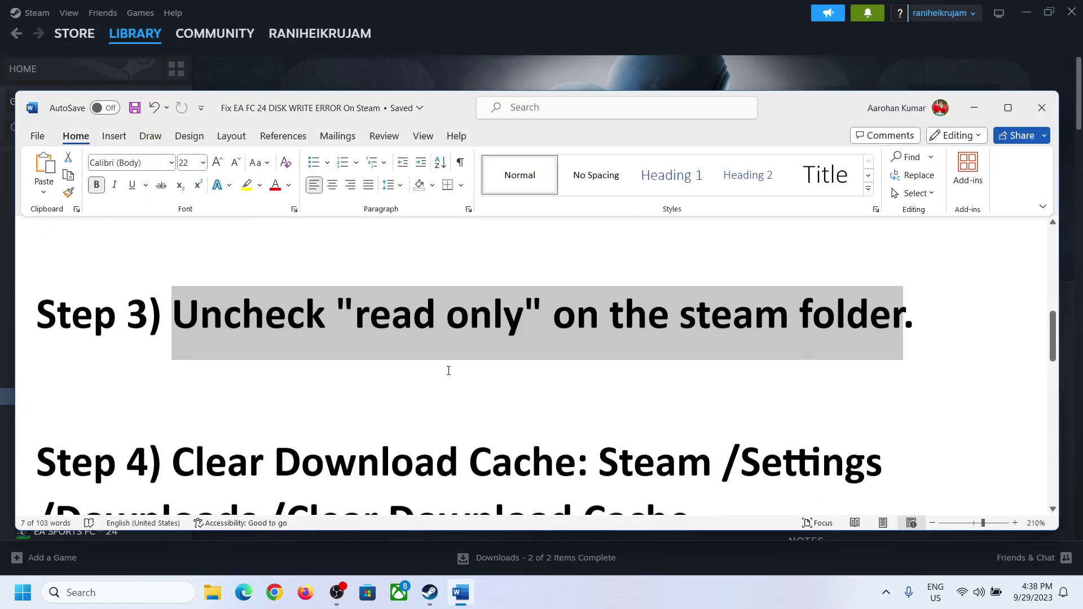
scroll(448, 371, up, 1)
drag(172, 376, 690, 437)
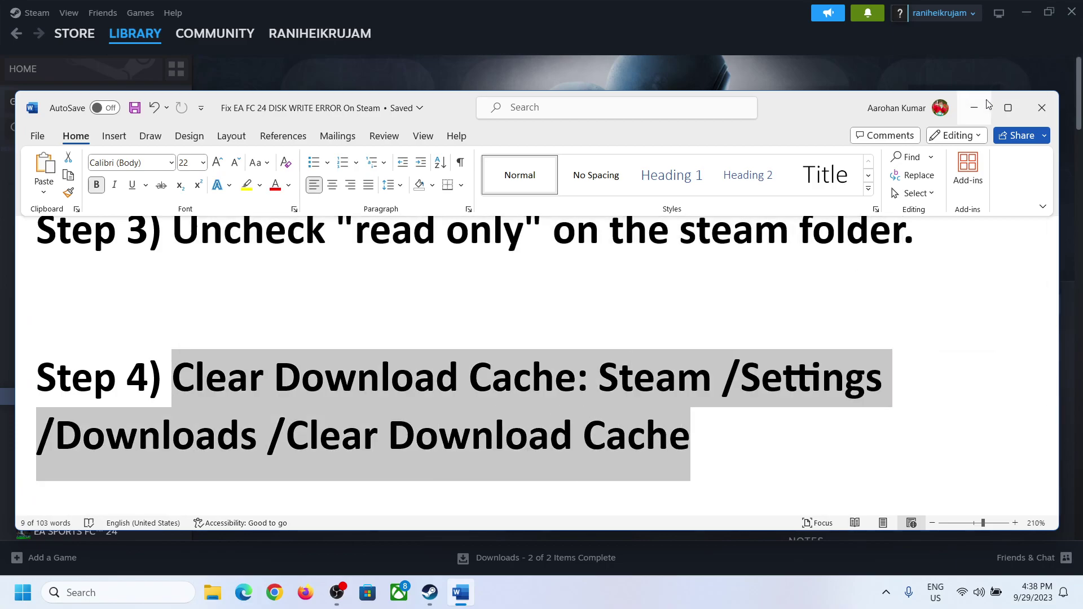
click(974, 108)
click(26, 13)
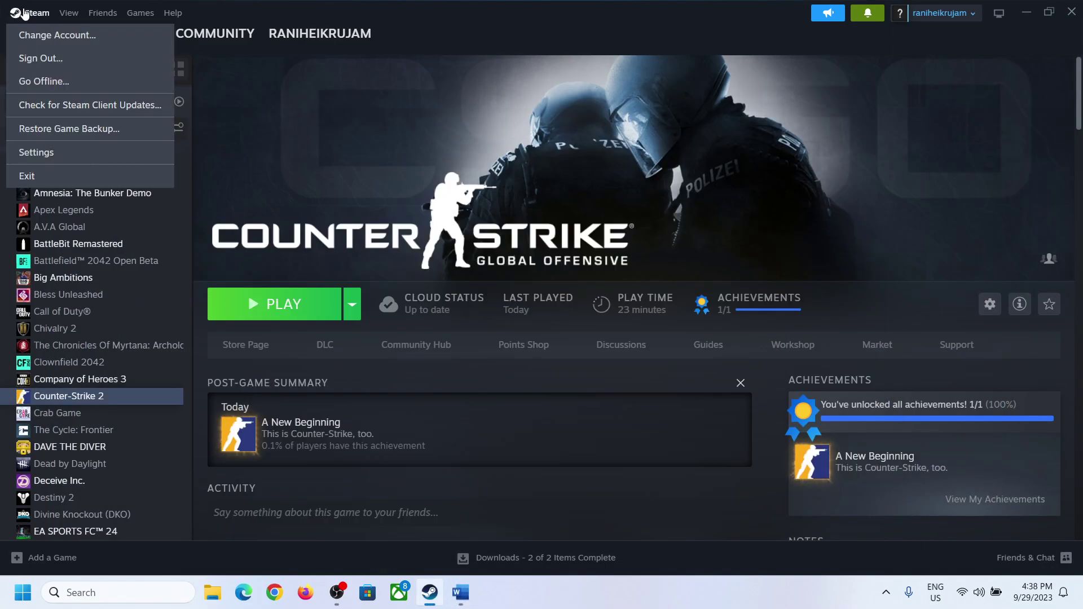
click(53, 159)
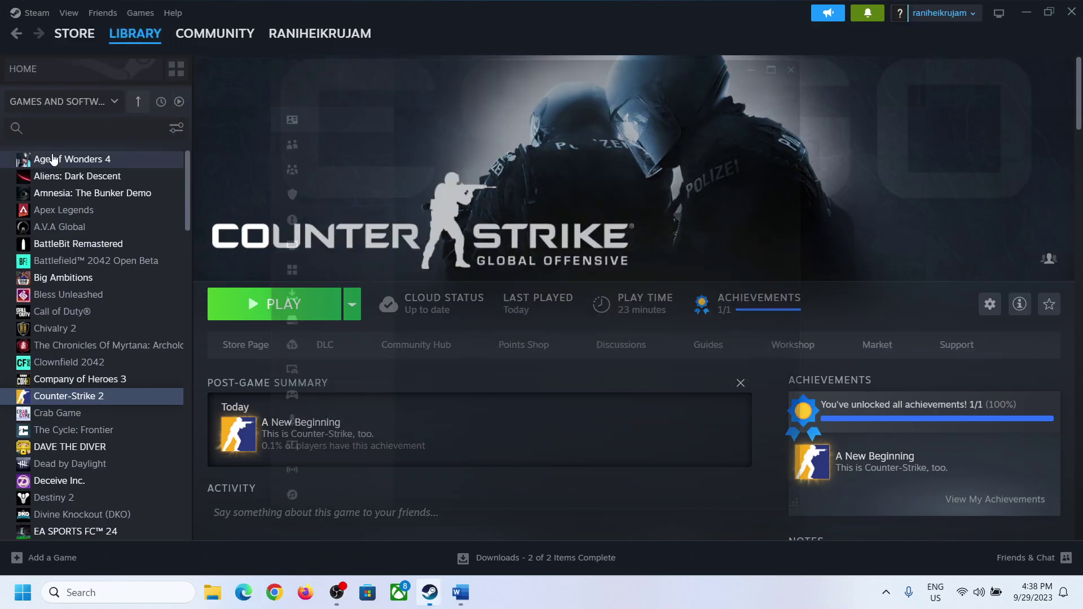
click(308, 315)
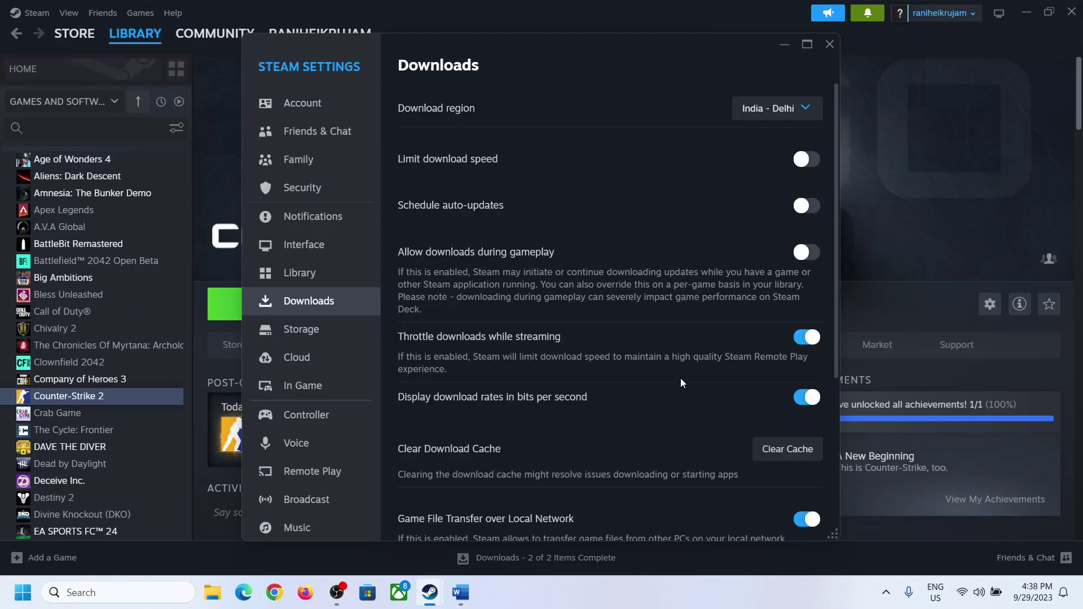
scroll(680, 382, down, 1)
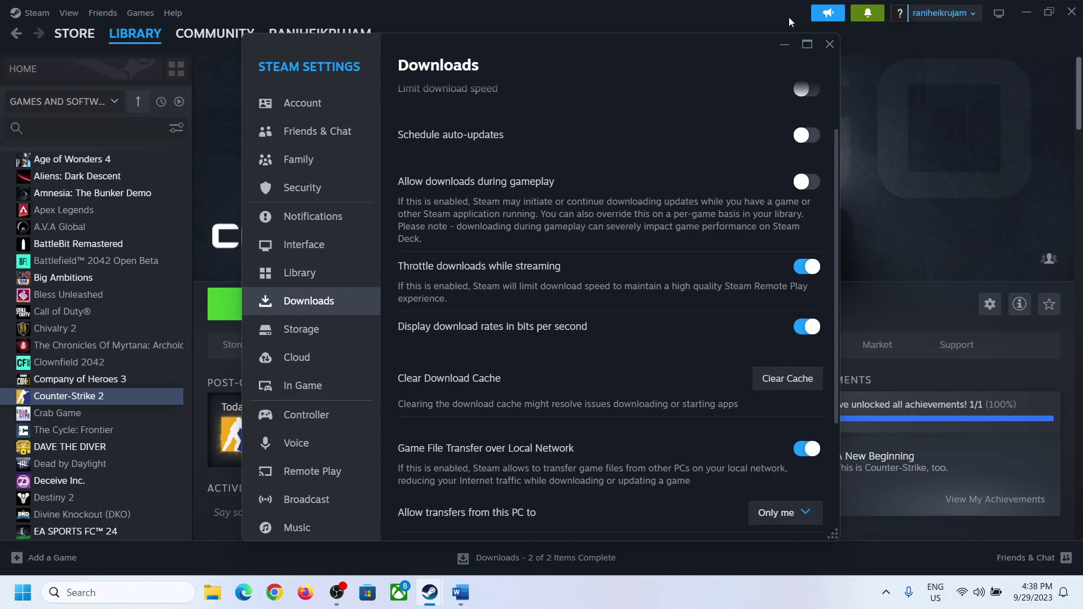
click(829, 45)
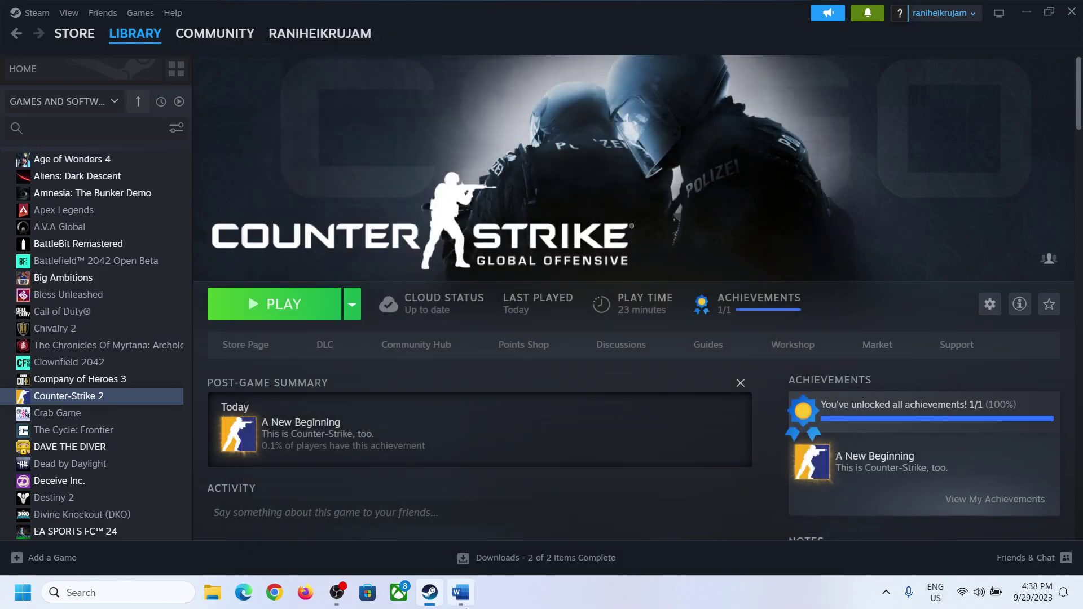
click(461, 592)
scroll(455, 401, down, 5)
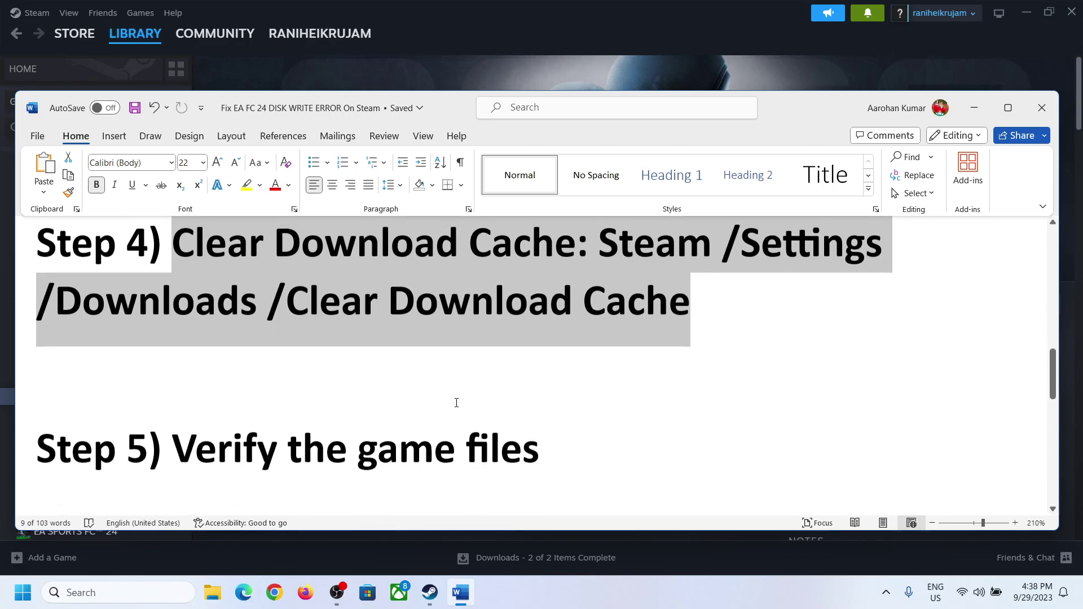
drag(172, 369, 564, 389)
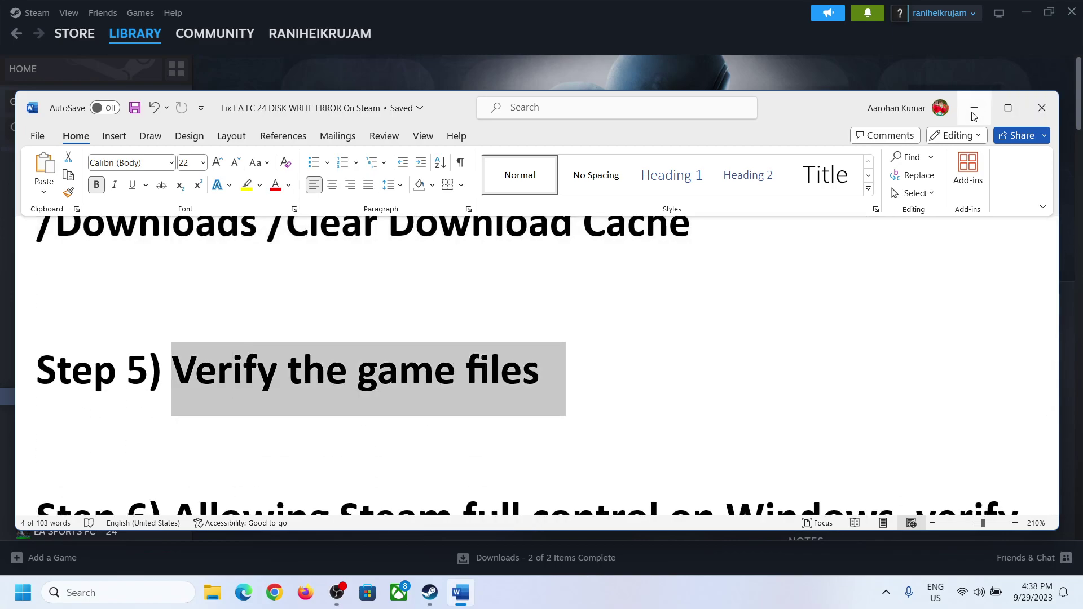
click(973, 107)
right_click(77, 398)
click(110, 505)
click(328, 218)
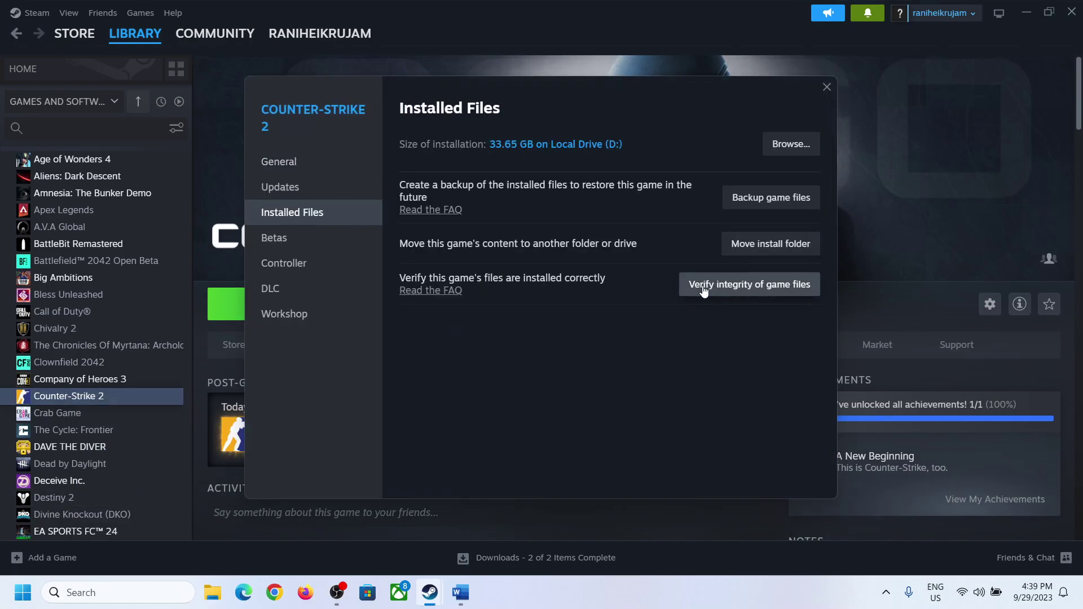
click(826, 87)
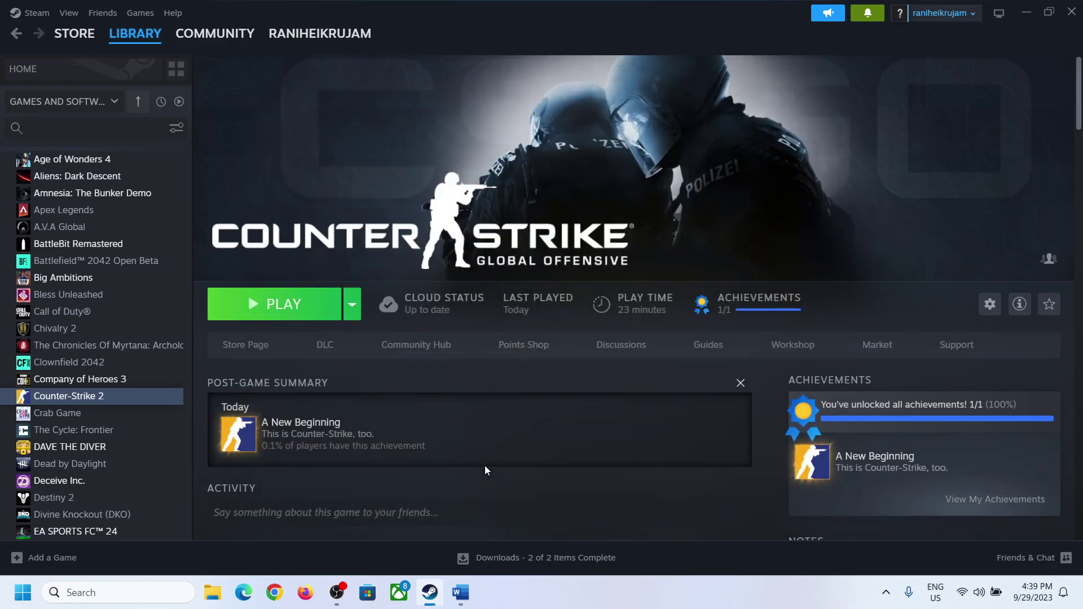
click(460, 592)
scroll(343, 372, down, 2)
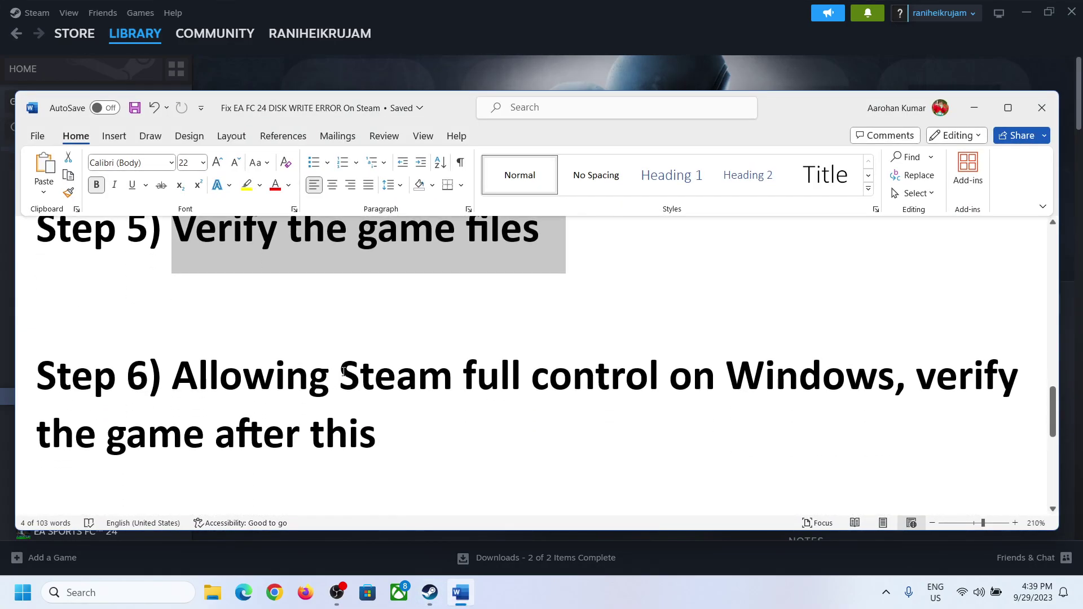
drag(224, 376, 988, 452)
click(338, 376)
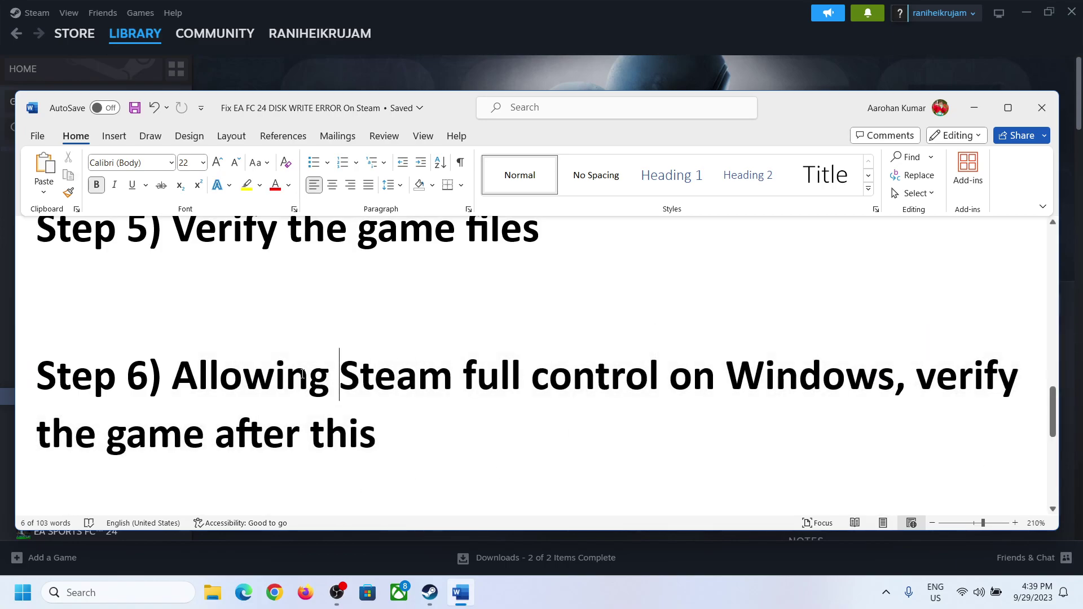
click(198, 376)
drag(198, 376, 895, 378)
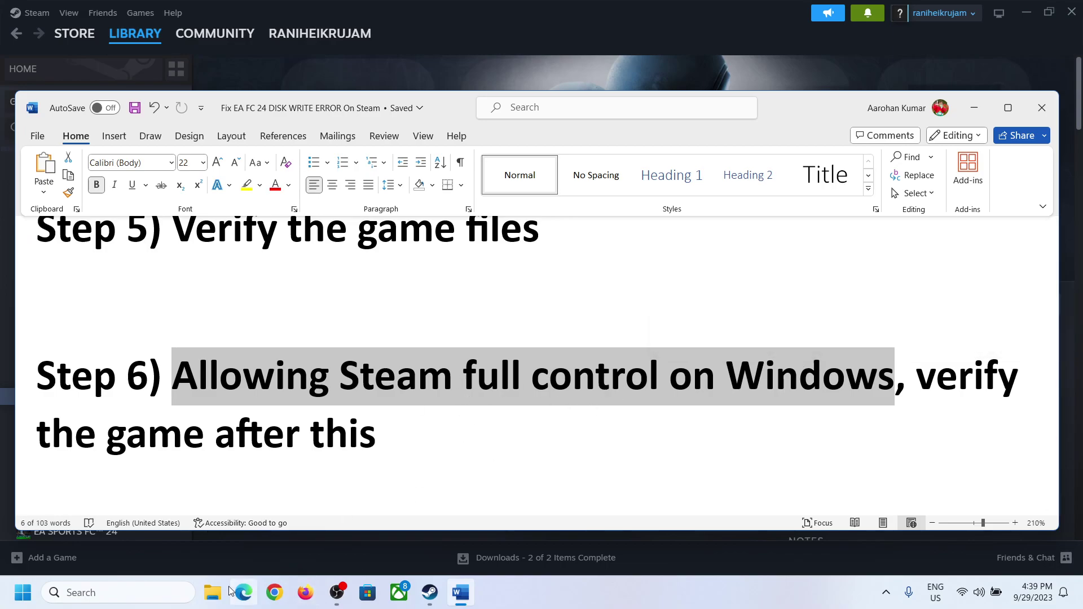
click(212, 592)
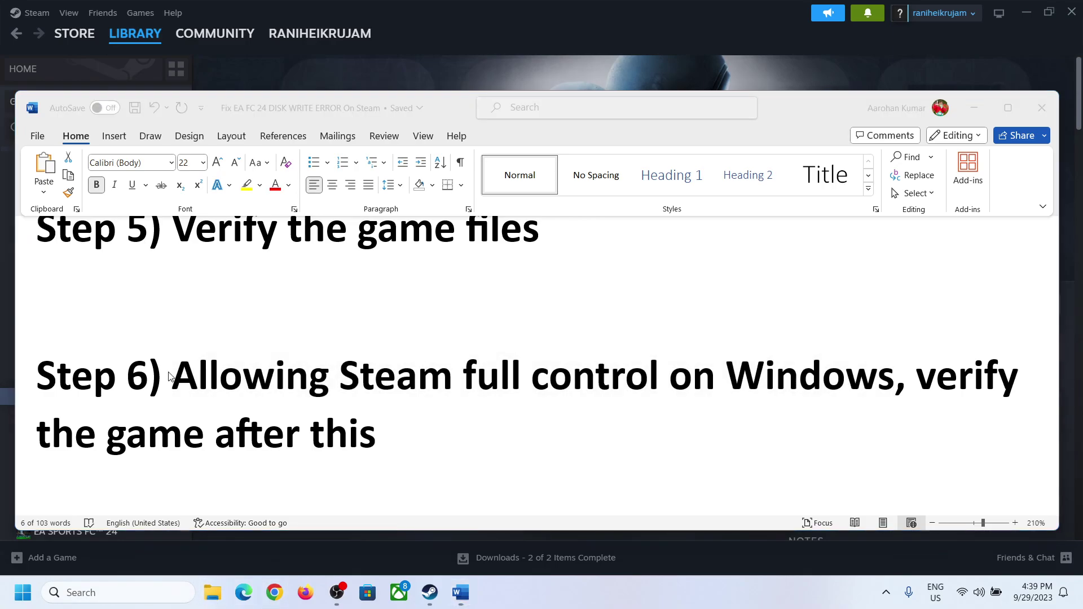
- Open the Properties of C:\Program Files (x86)\Steam
click(59, 360)
double_click(192, 148)
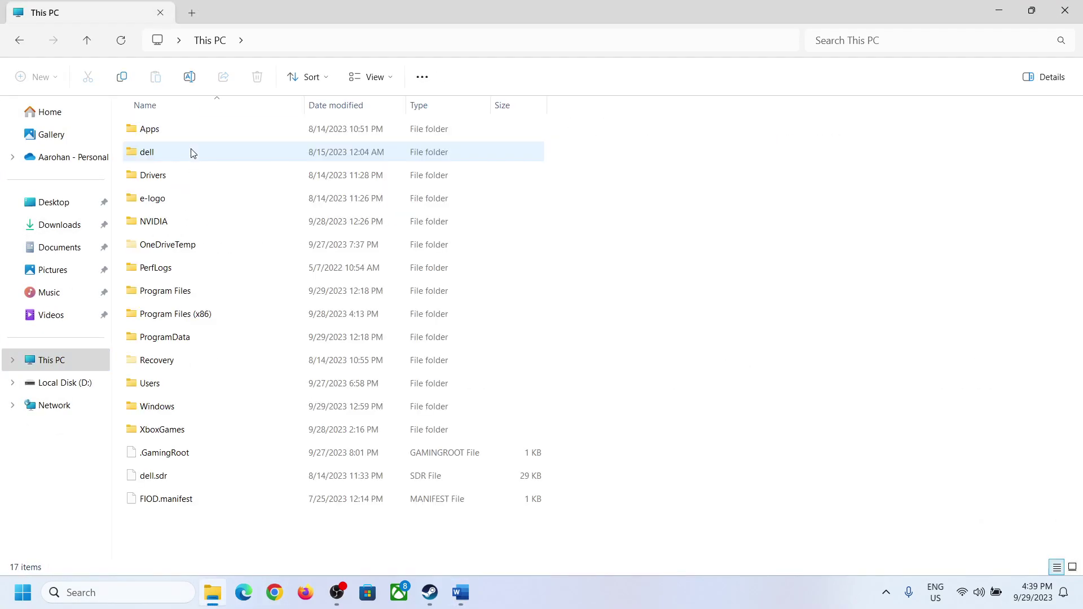
double_click(194, 319)
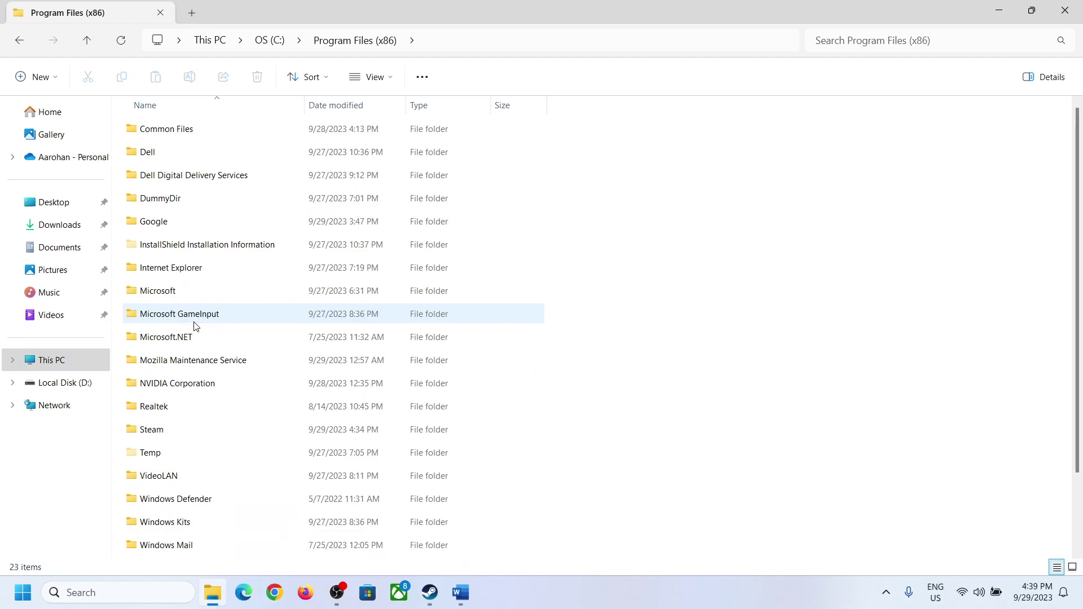
right_click(174, 431)
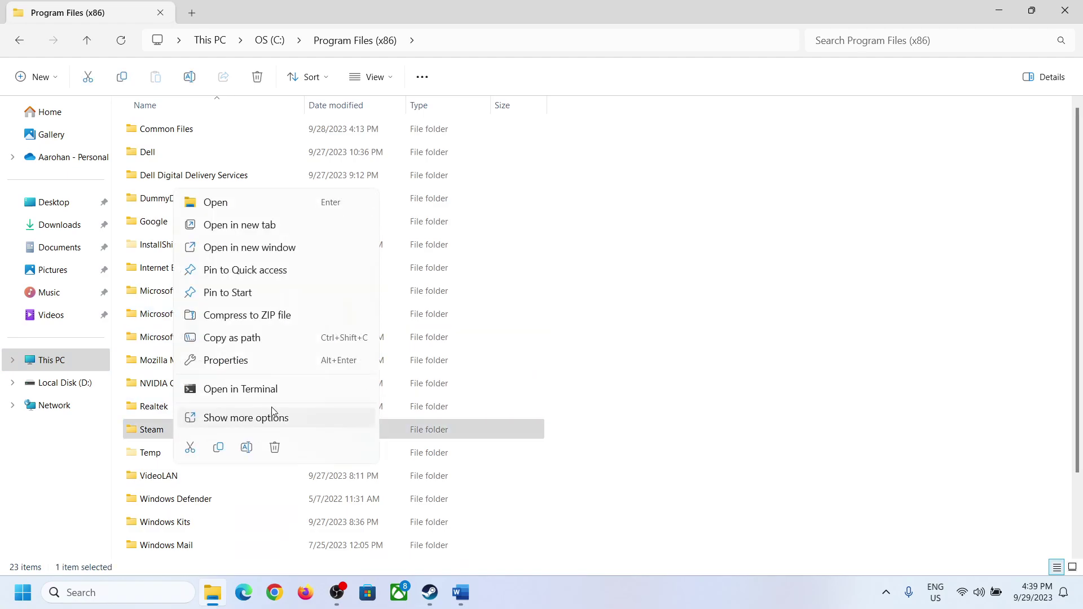
click(246, 355)
- Confirm under Security > Edit that Everyone and Users have Full control, then reopen Properties
drag(370, 249, 611, 248)
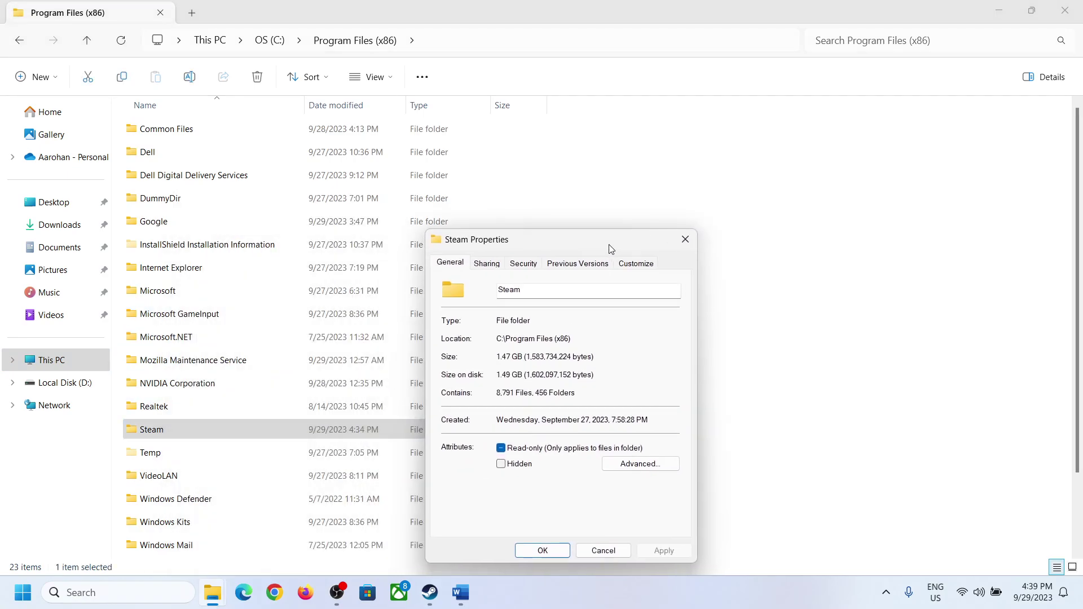
click(519, 269)
click(655, 384)
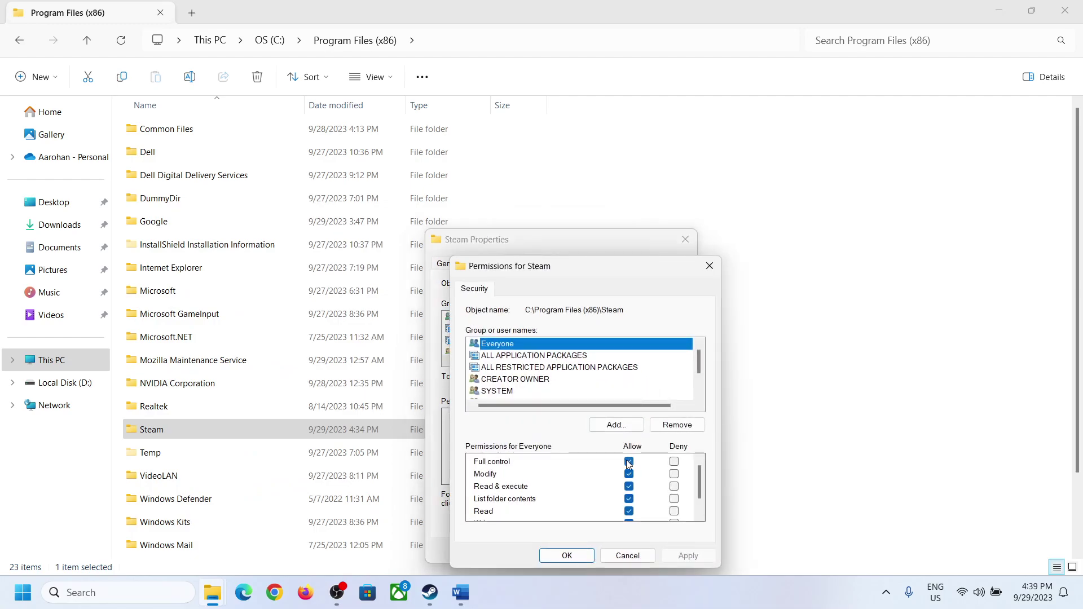
scroll(589, 381, down, 1)
click(533, 380)
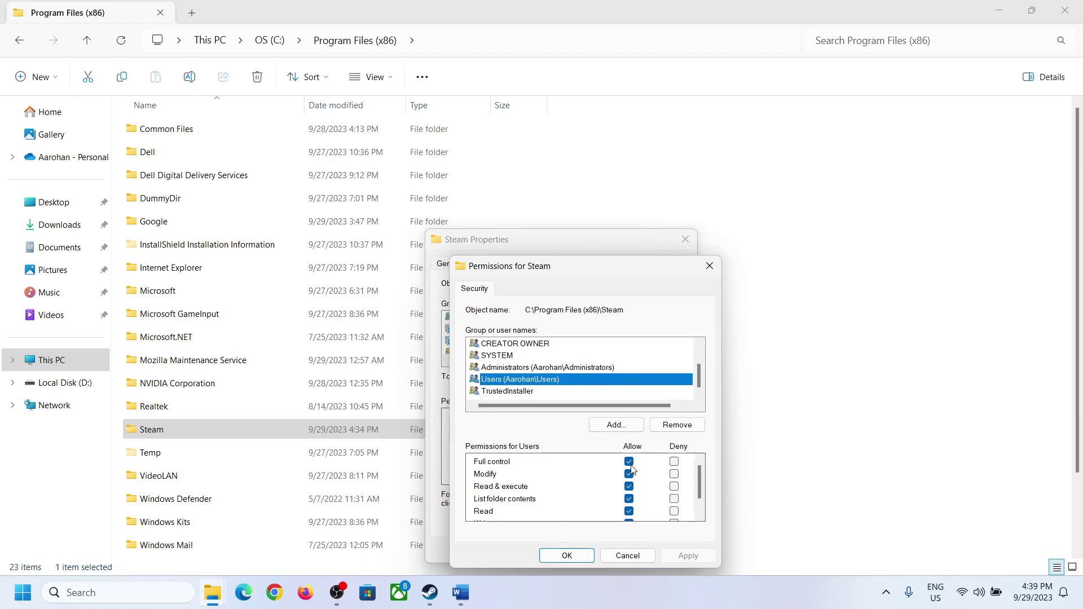
click(562, 558)
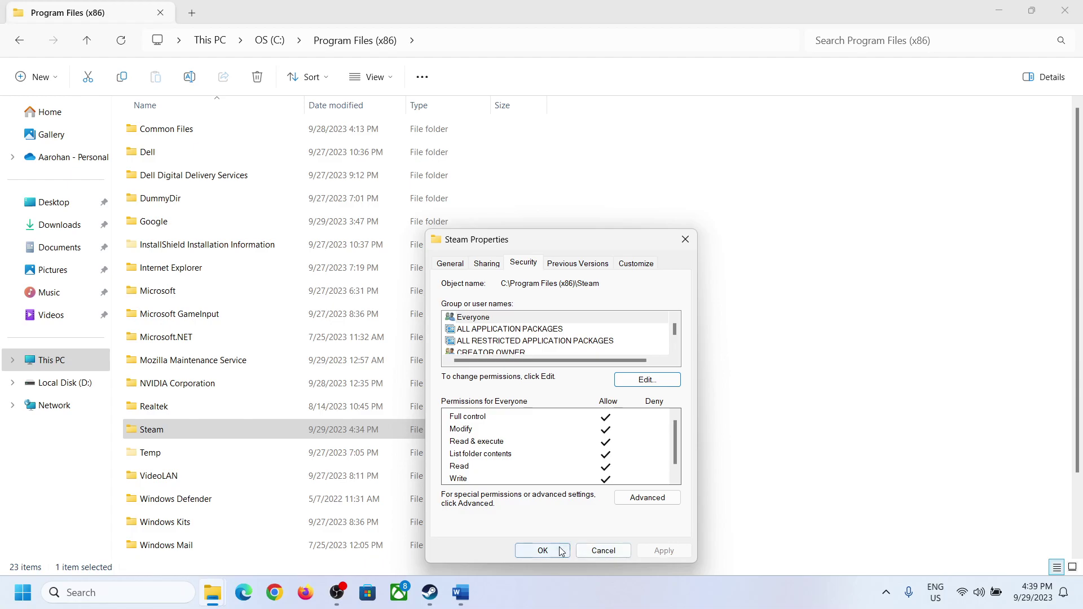
click(542, 551)
right_click(183, 428)
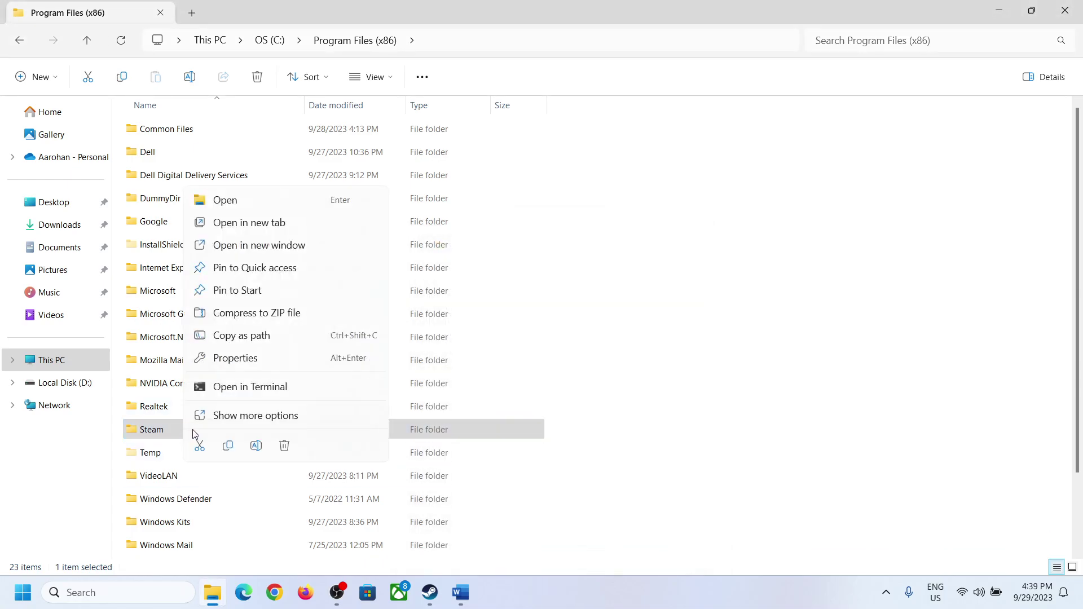
click(244, 359)
- In Advanced security, change the Steam folder's owner to Everyone, replacing owner on all subcontainers and objects
drag(363, 245, 629, 144)
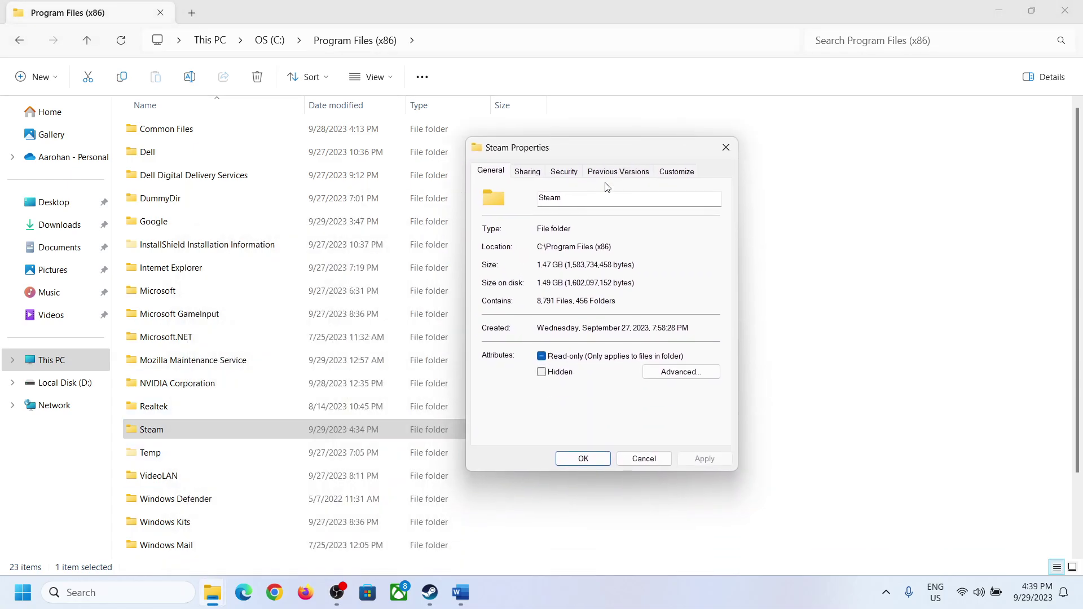
click(561, 176)
click(680, 409)
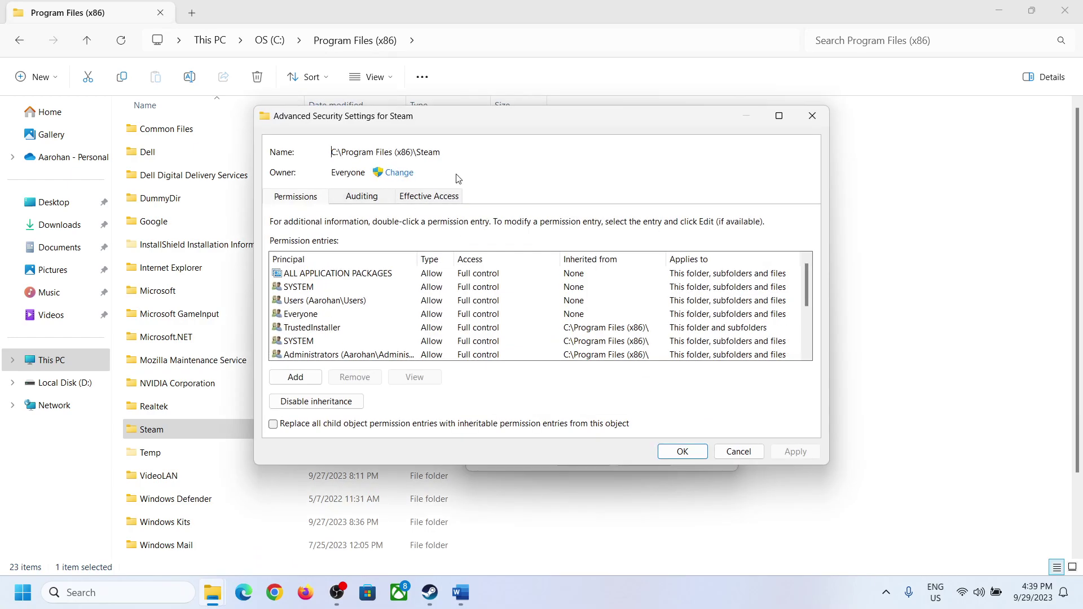
click(399, 173)
text(everyone)
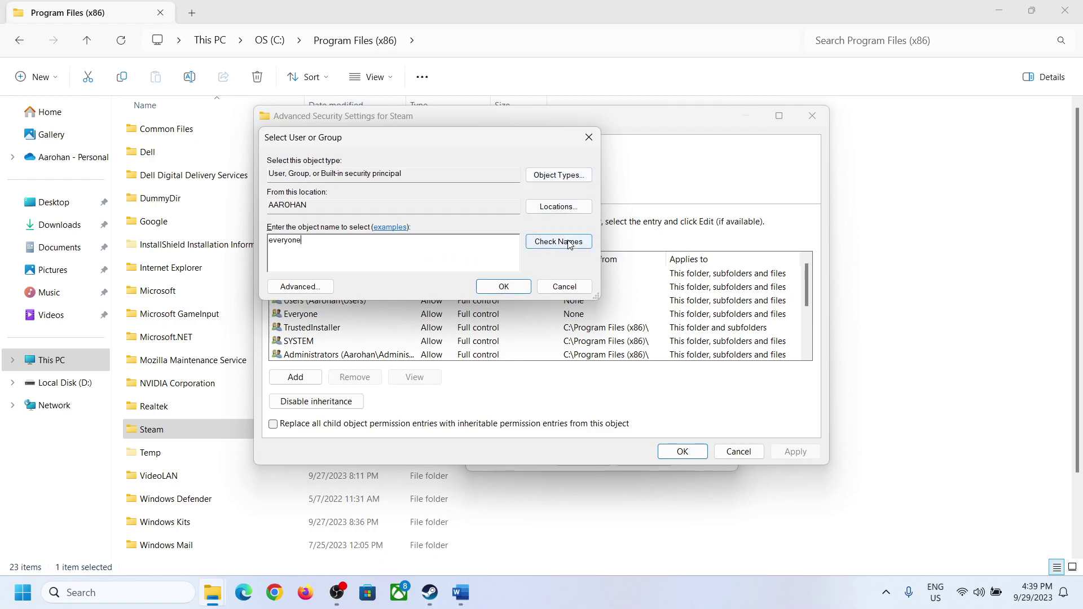
click(557, 242)
click(517, 288)
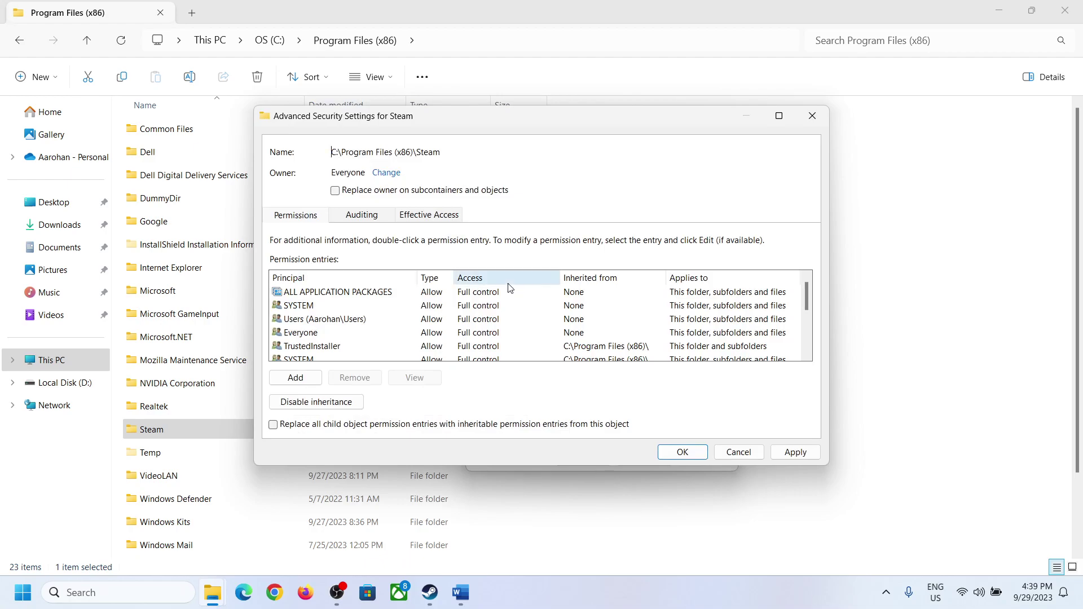
click(336, 192)
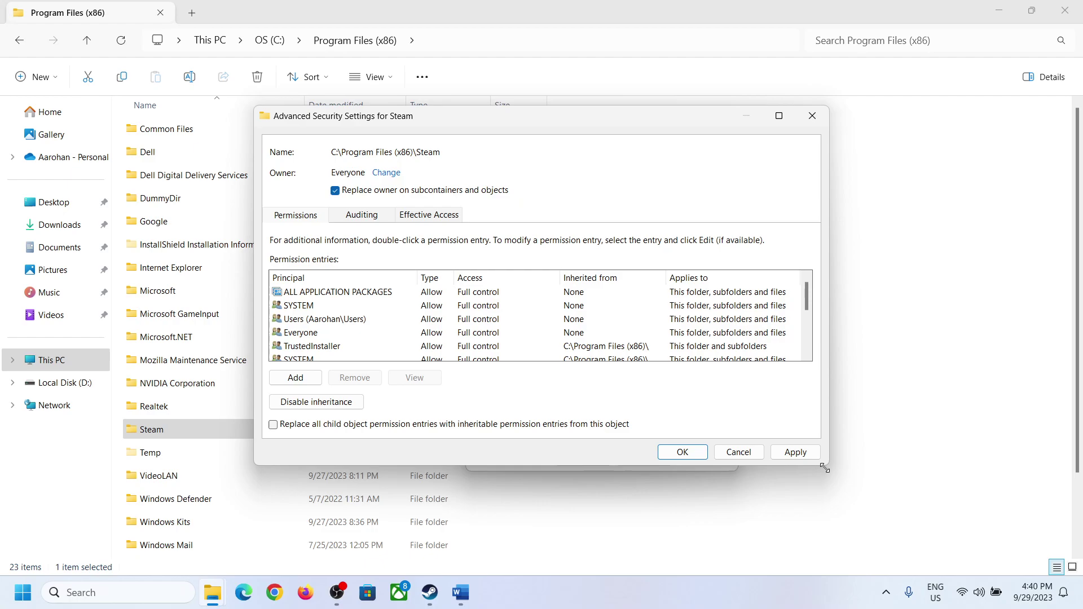
click(803, 454)
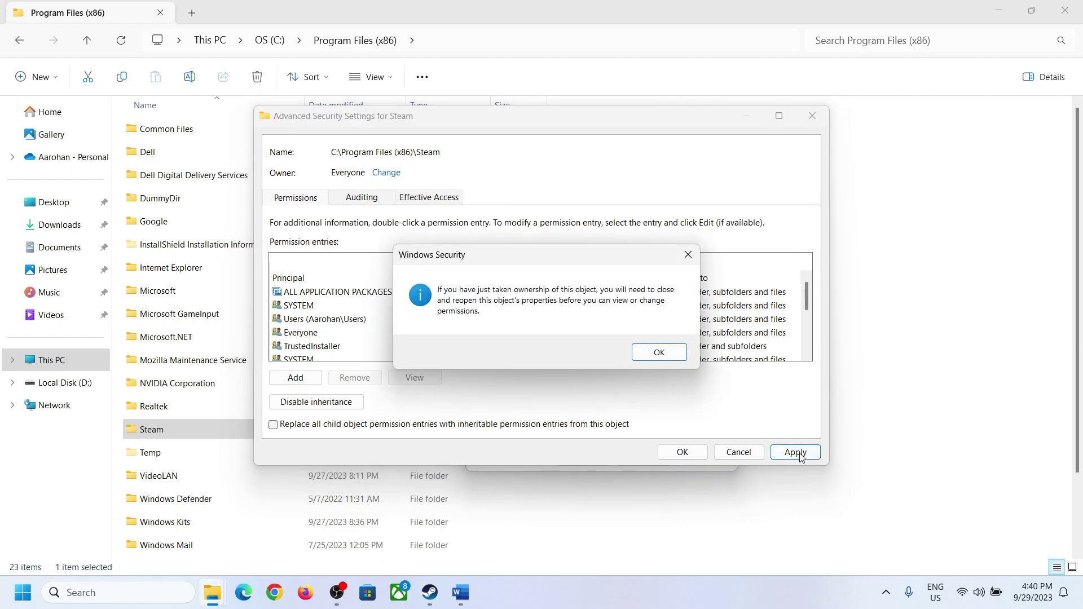
click(671, 355)
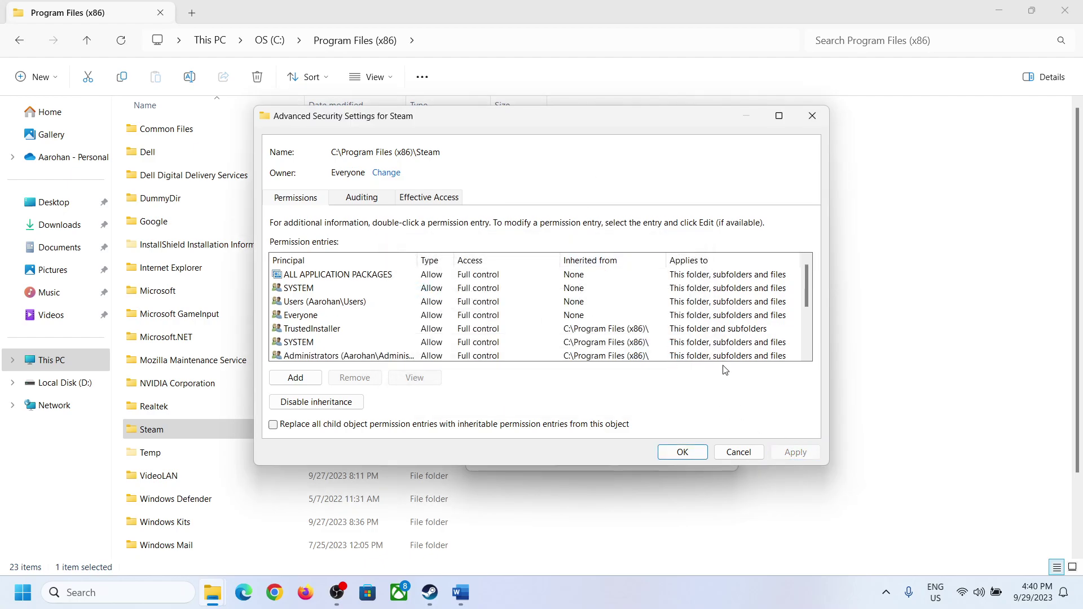
click(684, 451)
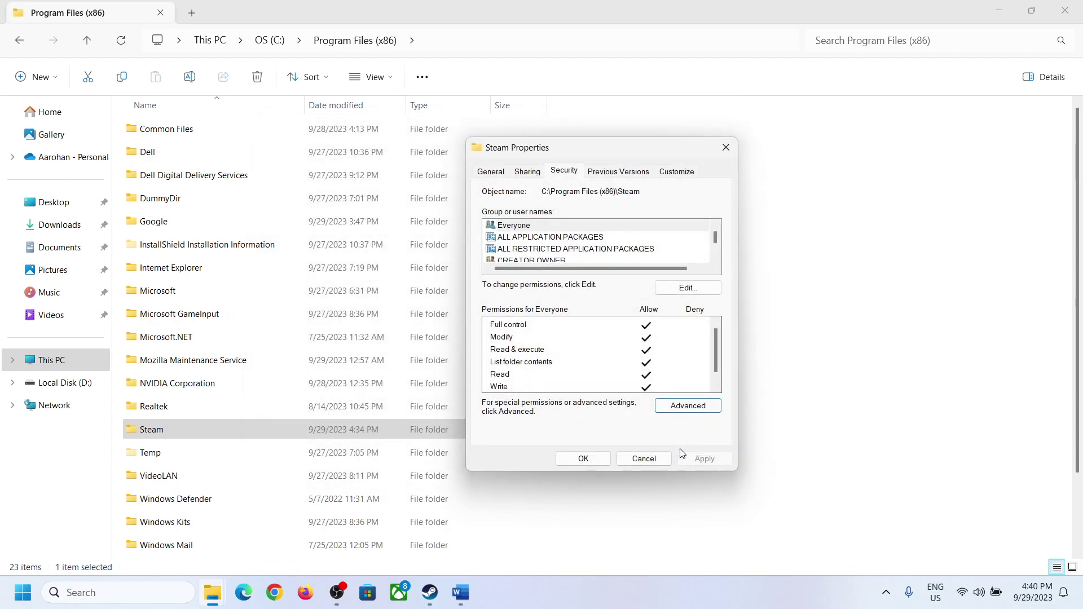
click(583, 459)
- Open the advanced security settings in the Steam folder's Properties
right_click(139, 434)
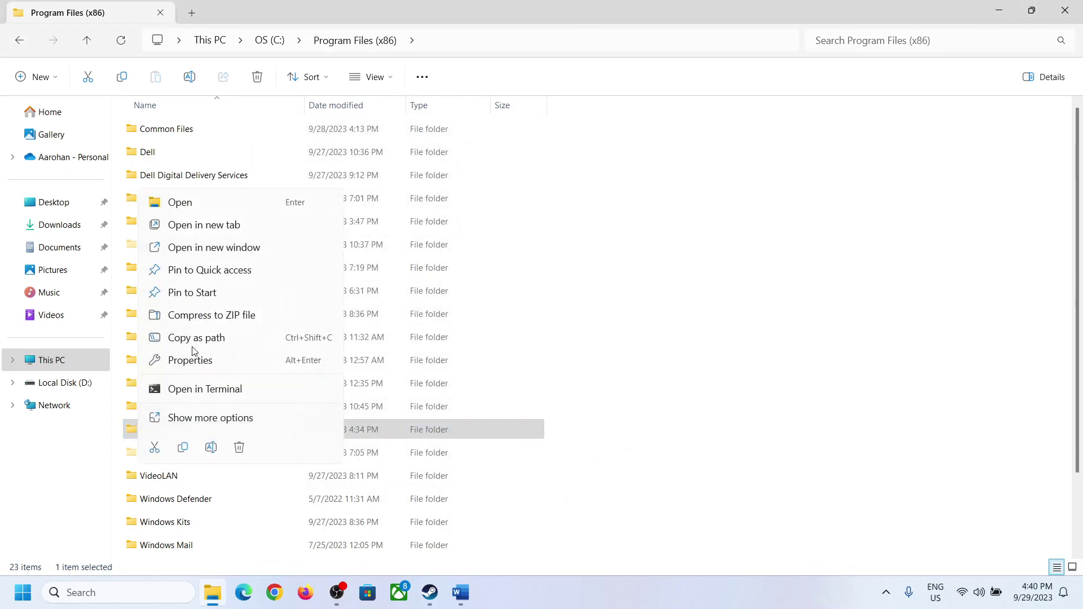
click(195, 359)
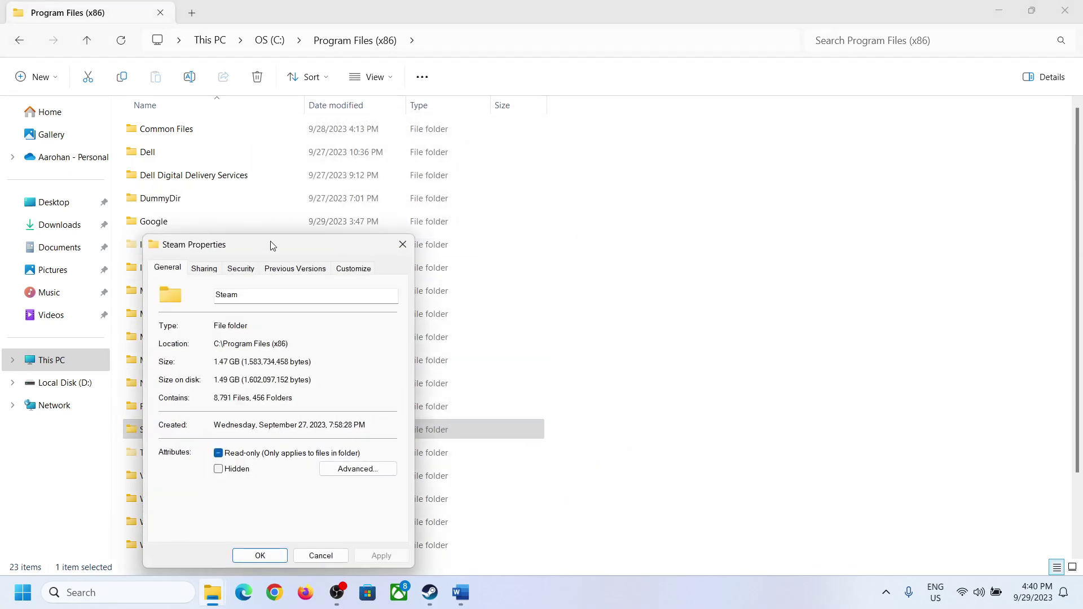
drag(270, 244, 494, 172)
click(471, 195)
click(594, 432)
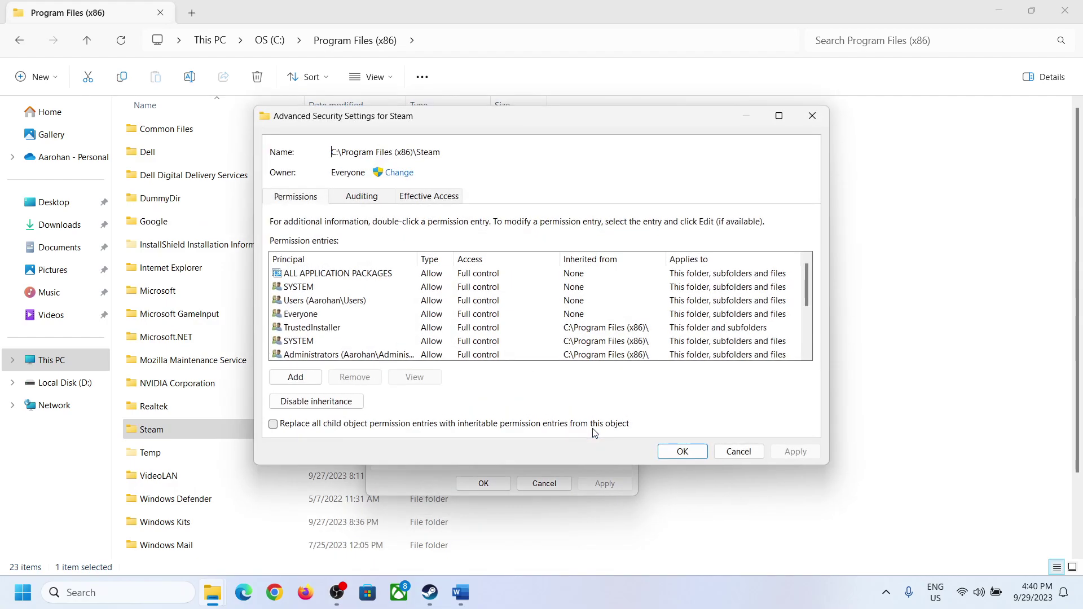
- Add a permission entry granting Everyone full control on the Steam folder
click(299, 378)
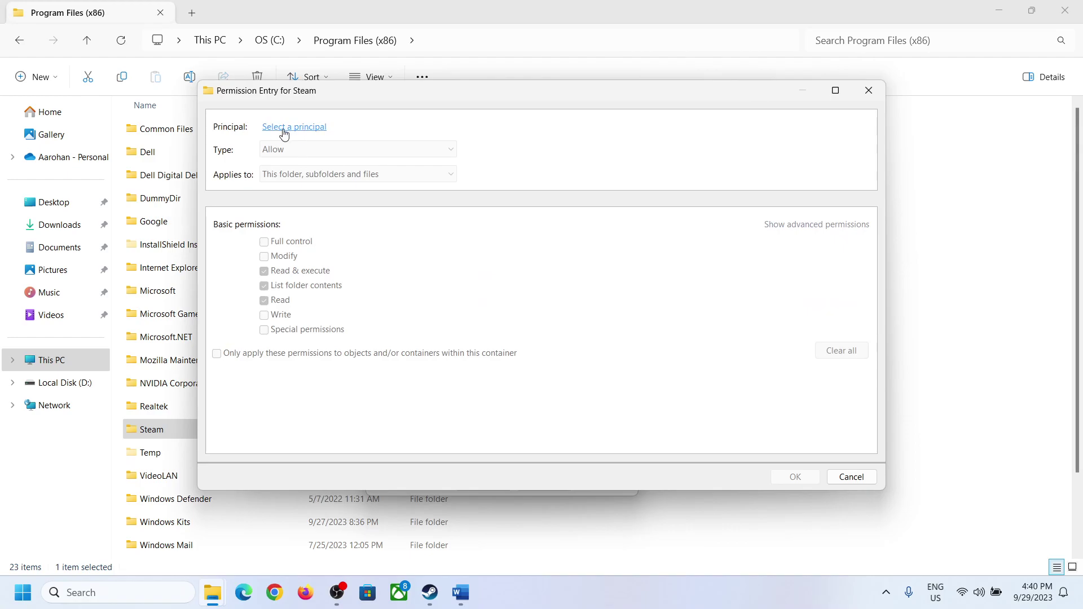
click(278, 130)
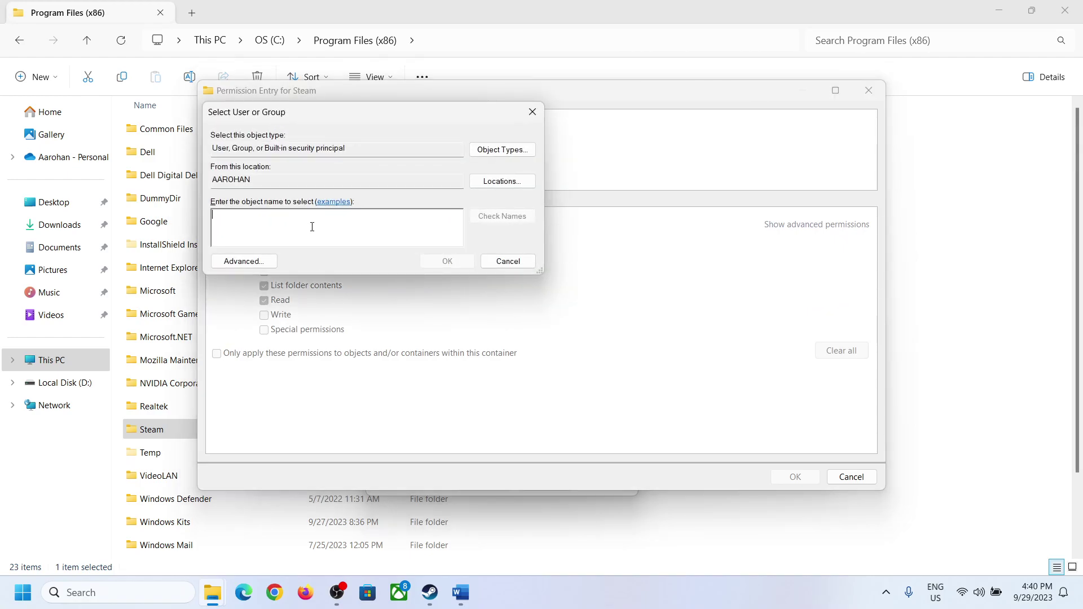
text(everyone)
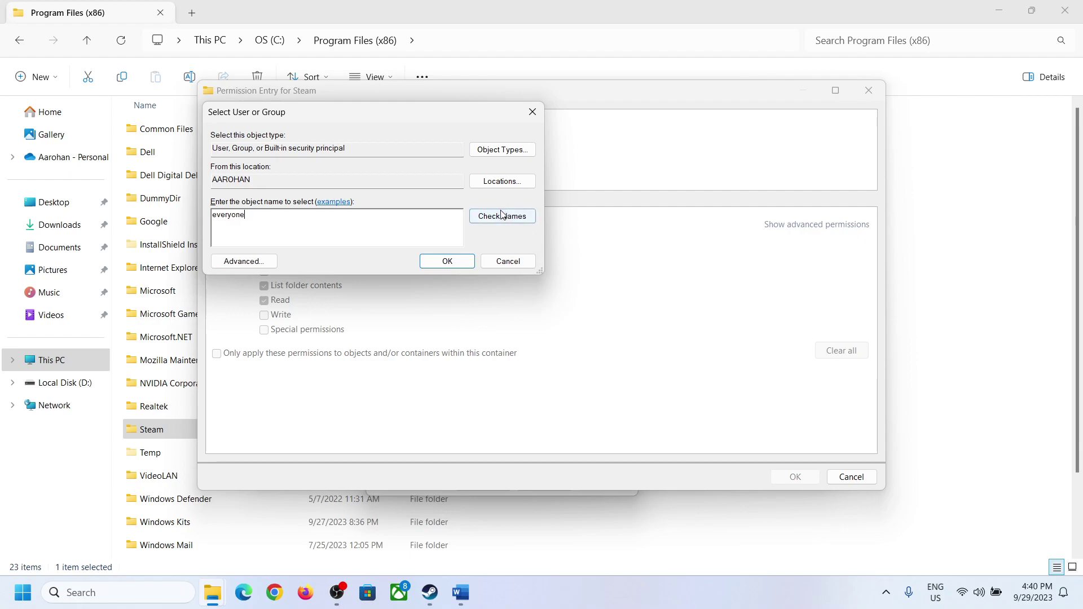
click(501, 217)
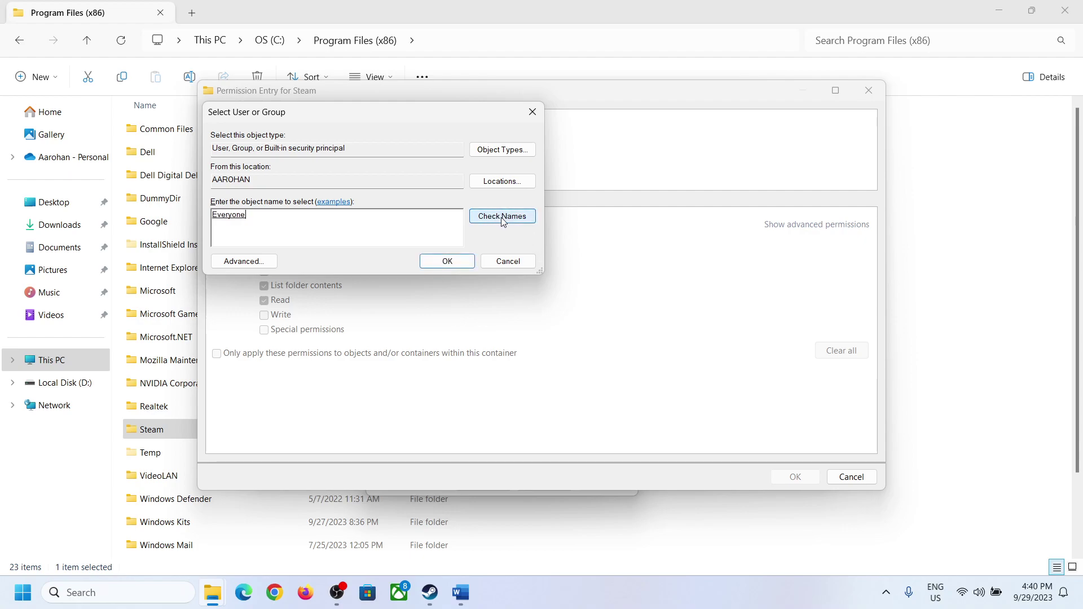
click(443, 262)
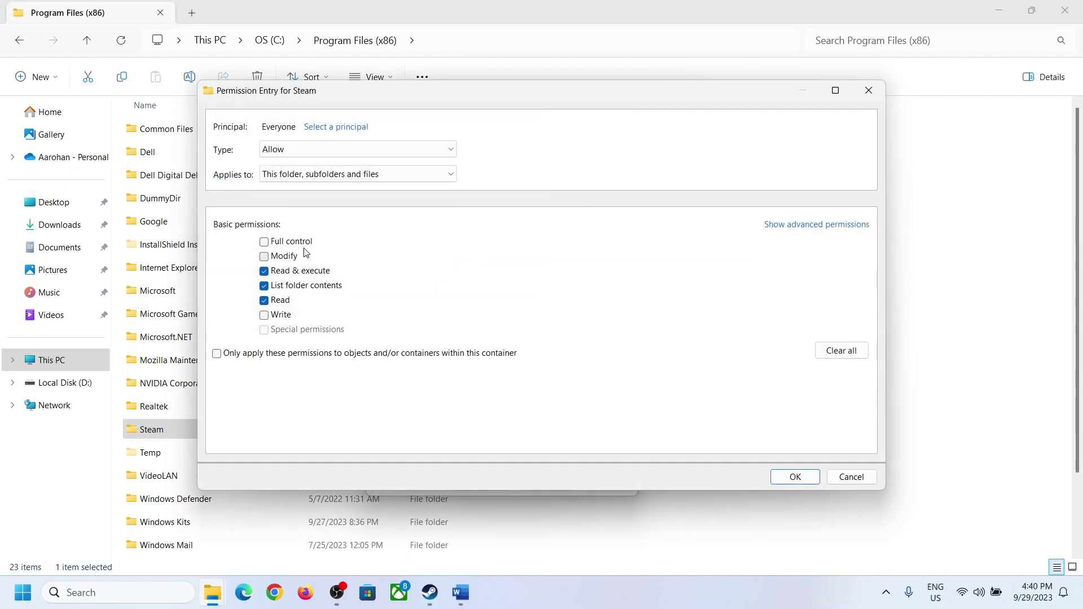
click(263, 242)
click(795, 477)
- Apply the new permissions, close the Steam folder Properties and return to Steam
click(796, 452)
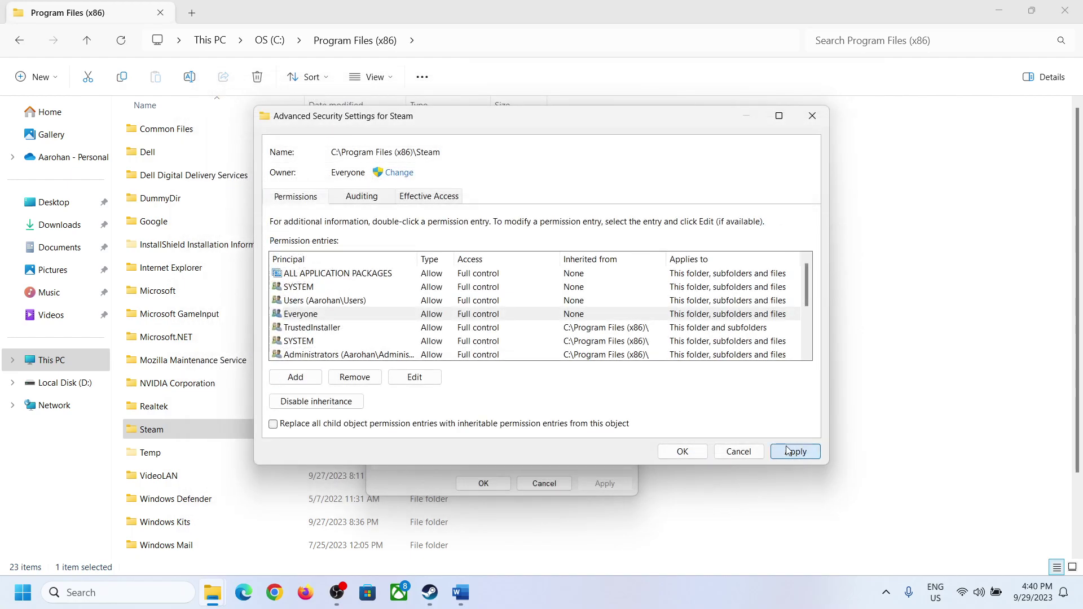
click(682, 451)
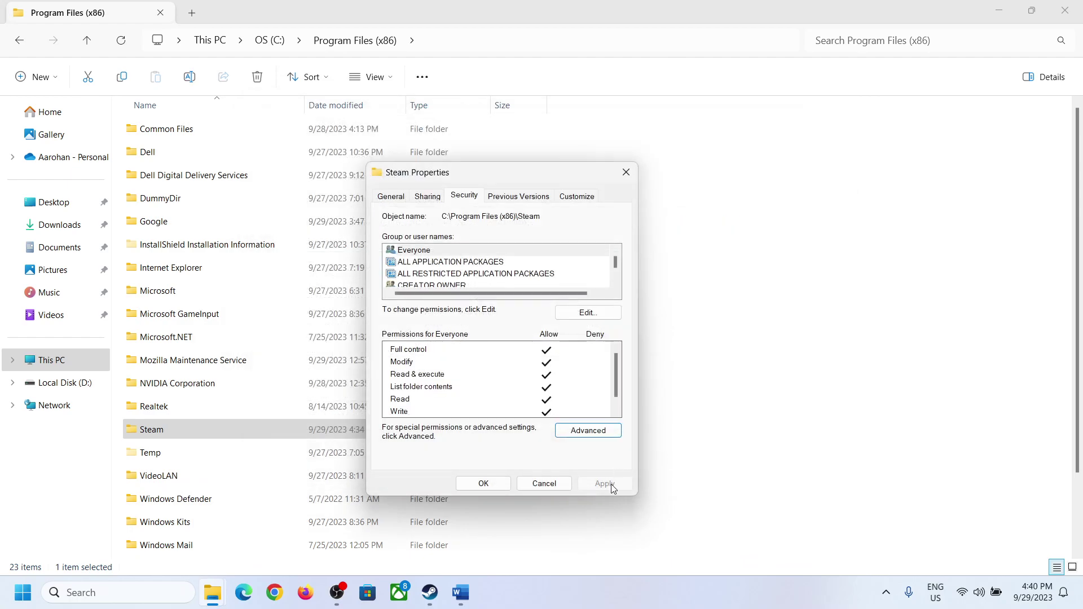
click(483, 484)
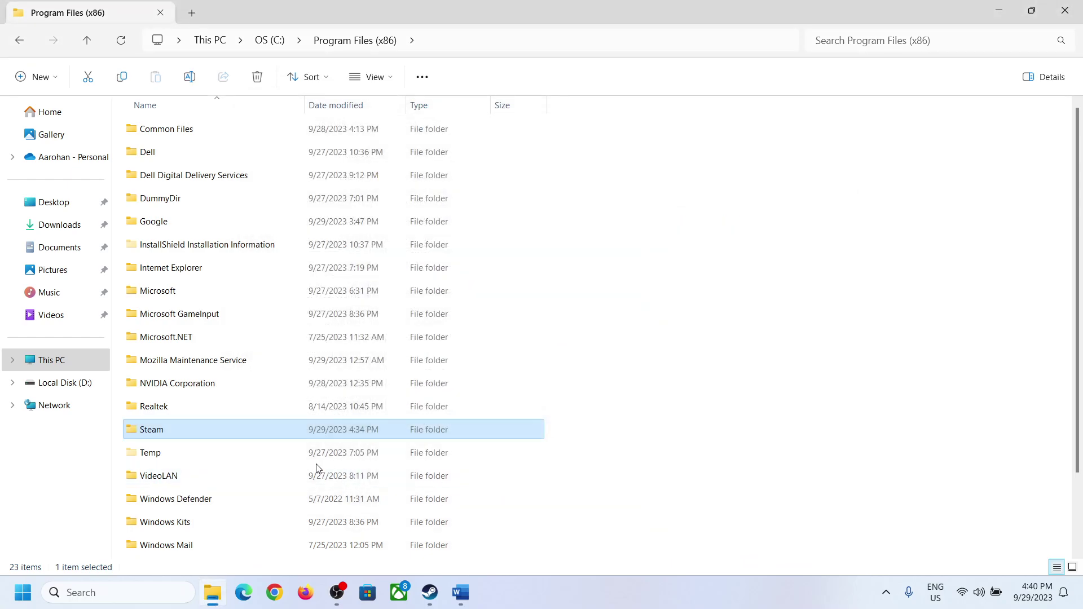
click(432, 598)
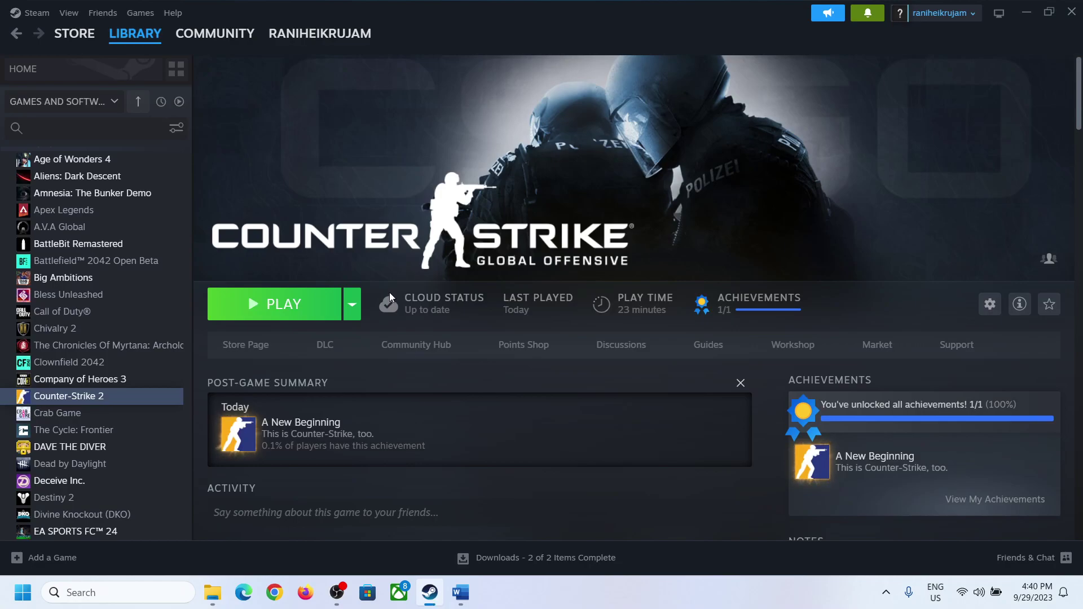
- Highlight the 'verify the game' step in the notes document
mouse_move(389, 293)
click(471, 606)
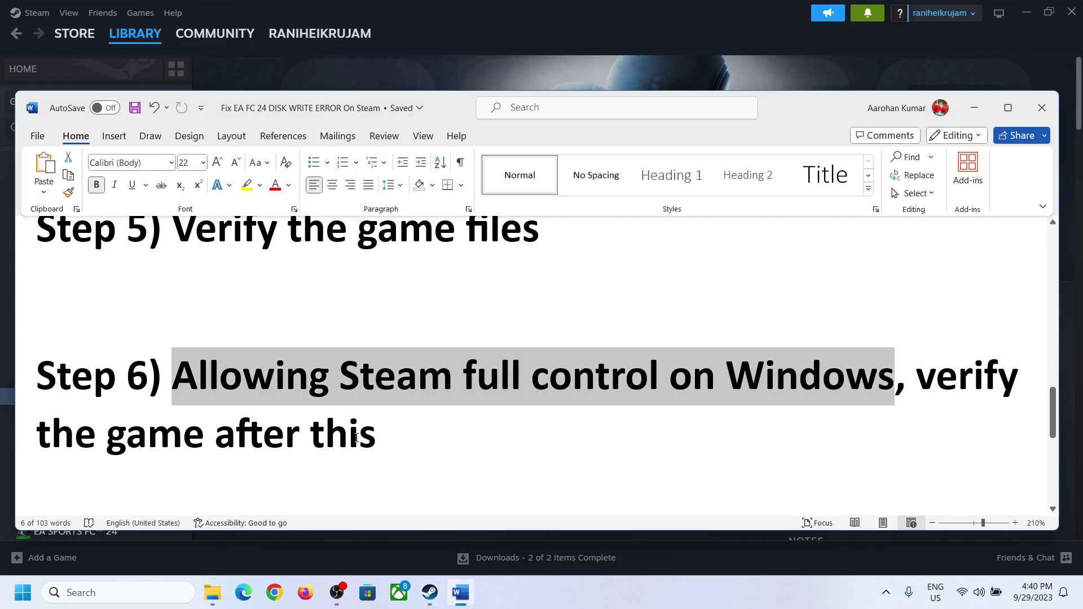
drag(913, 372, 474, 447)
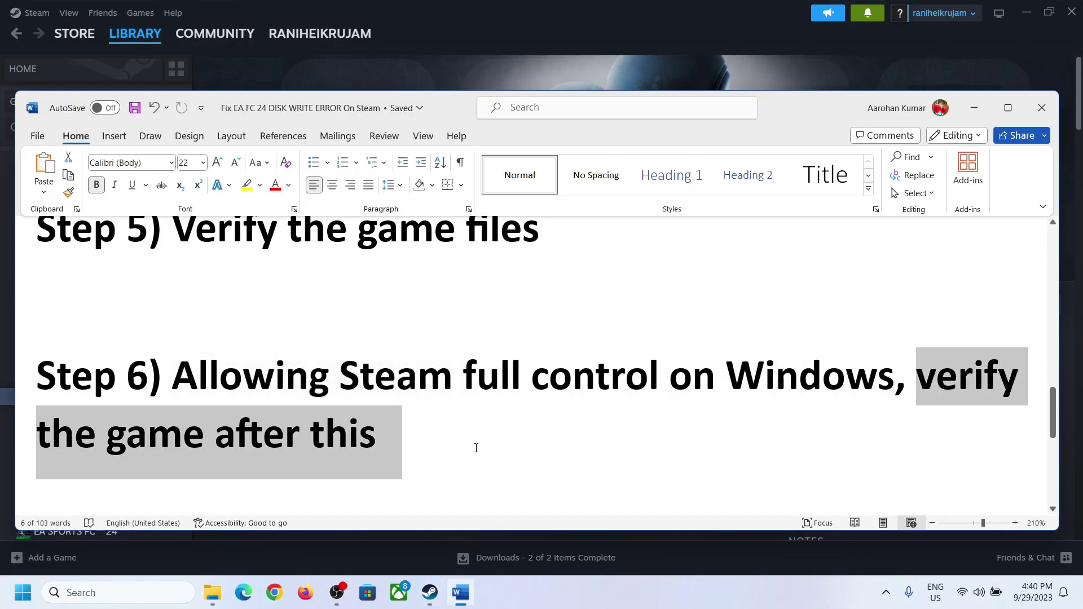
click(974, 108)
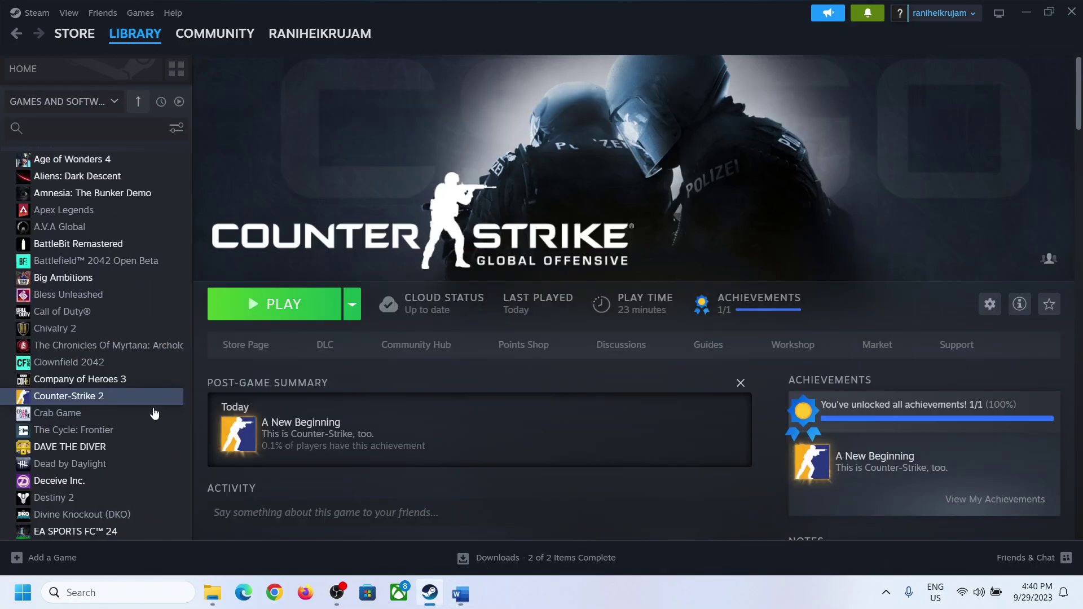
- Run Verify integrity of game files from Counter-Strike 2's Properties > Installed Files
right_click(124, 401)
click(150, 505)
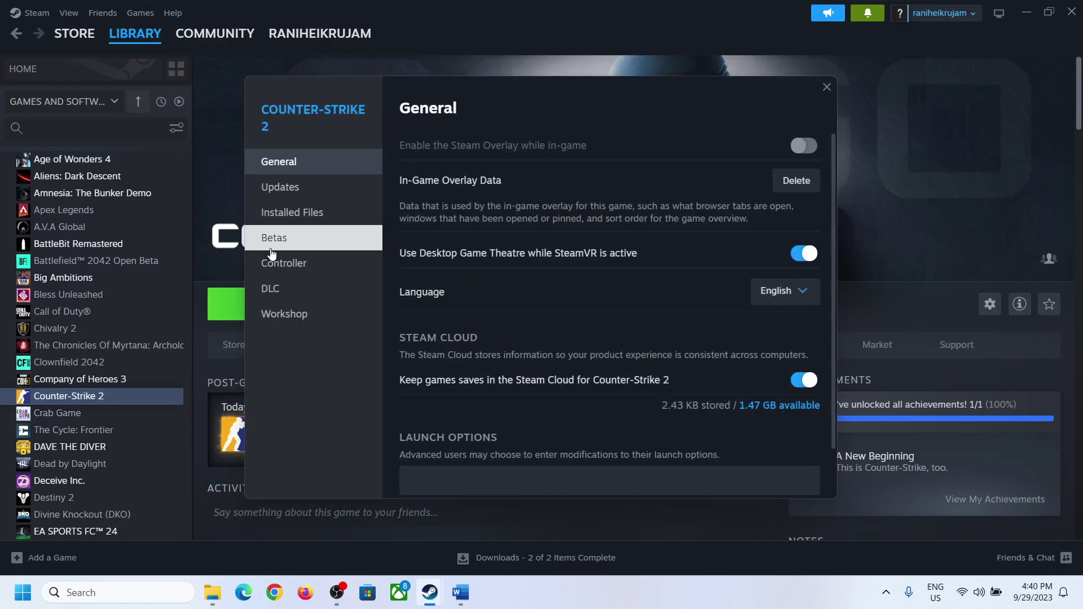
click(284, 213)
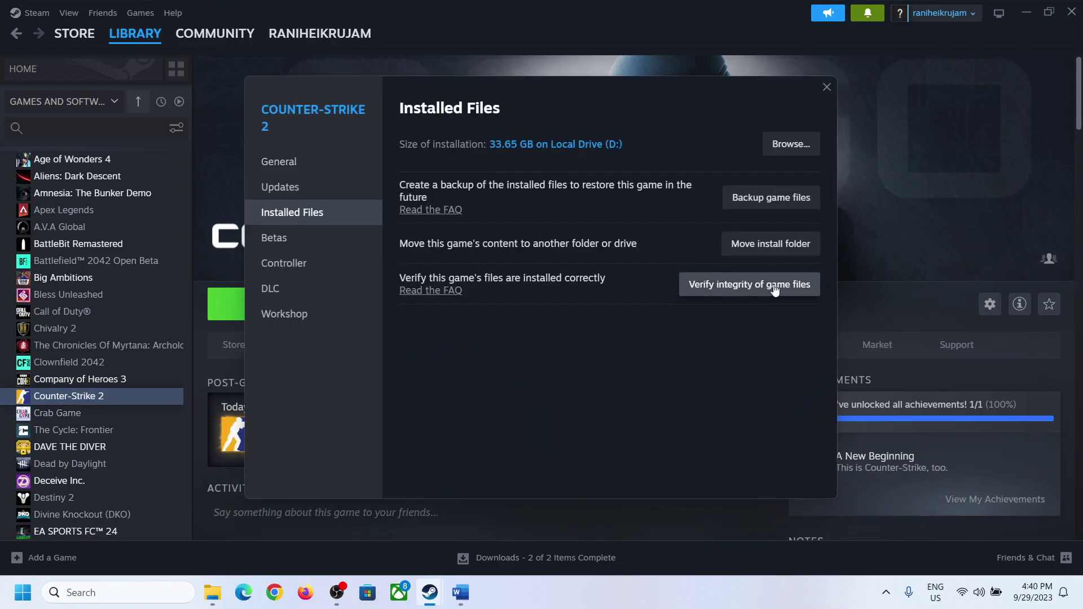
click(827, 88)
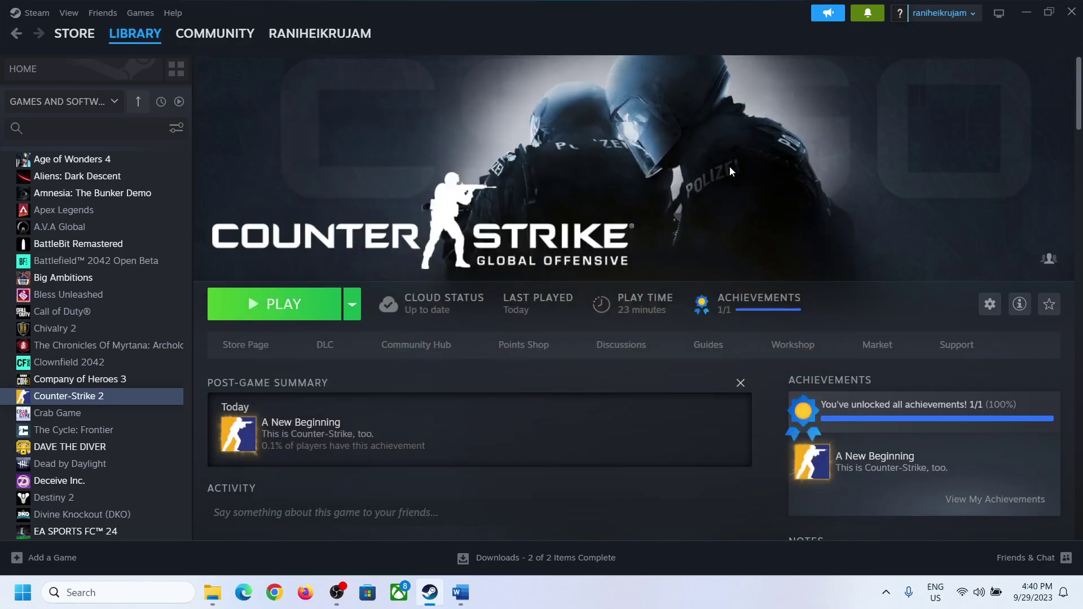
- Highlight the 'Going to Settings/Storage/selecting' step in the notes document
click(461, 592)
scroll(414, 423, down, 5)
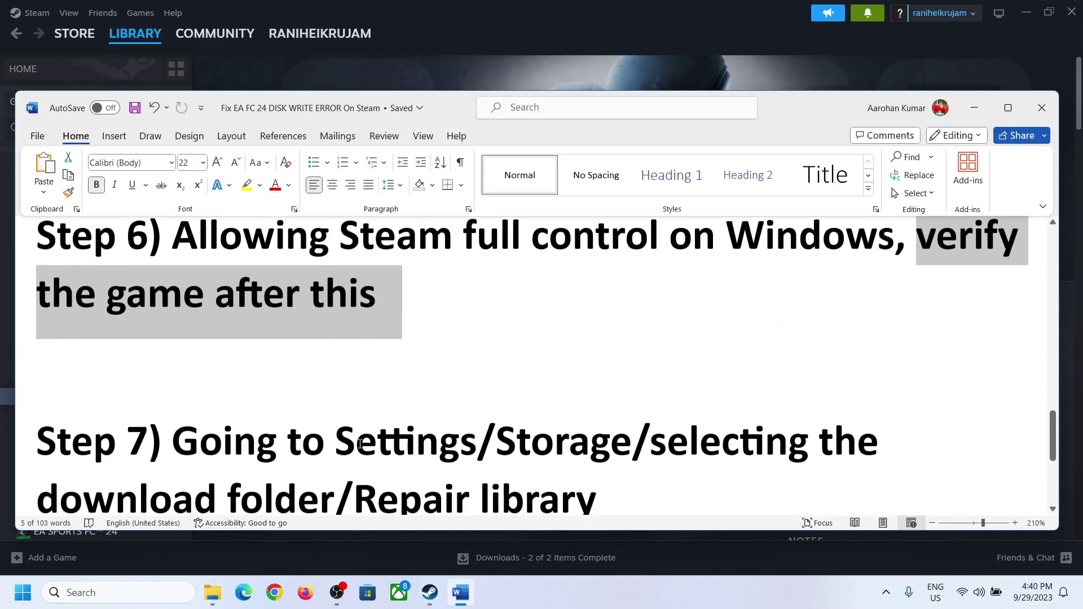
scroll(358, 442, up, 1)
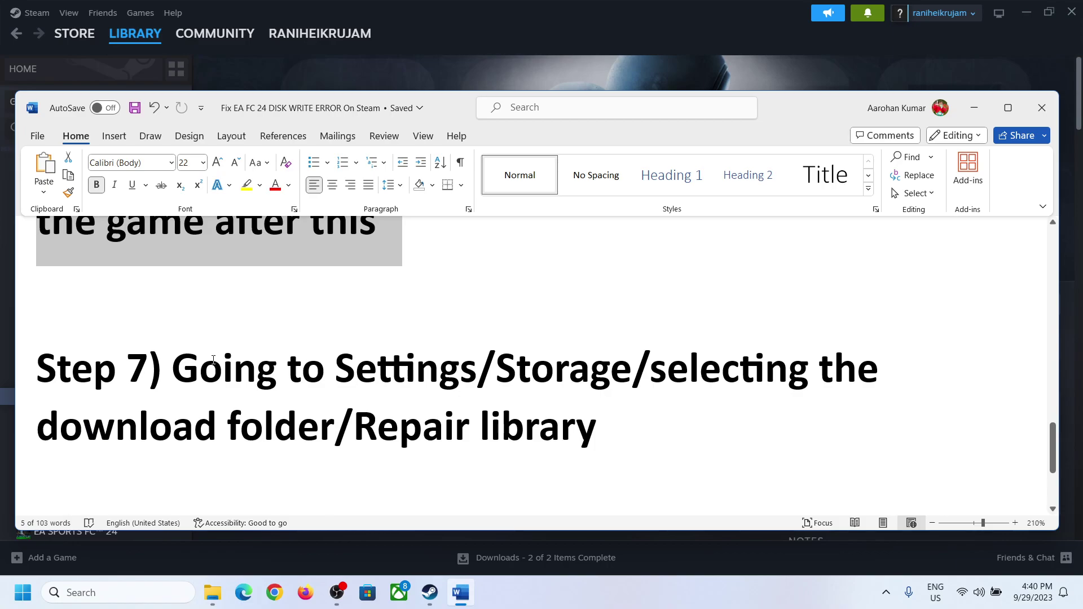
drag(213, 359, 812, 369)
click(974, 108)
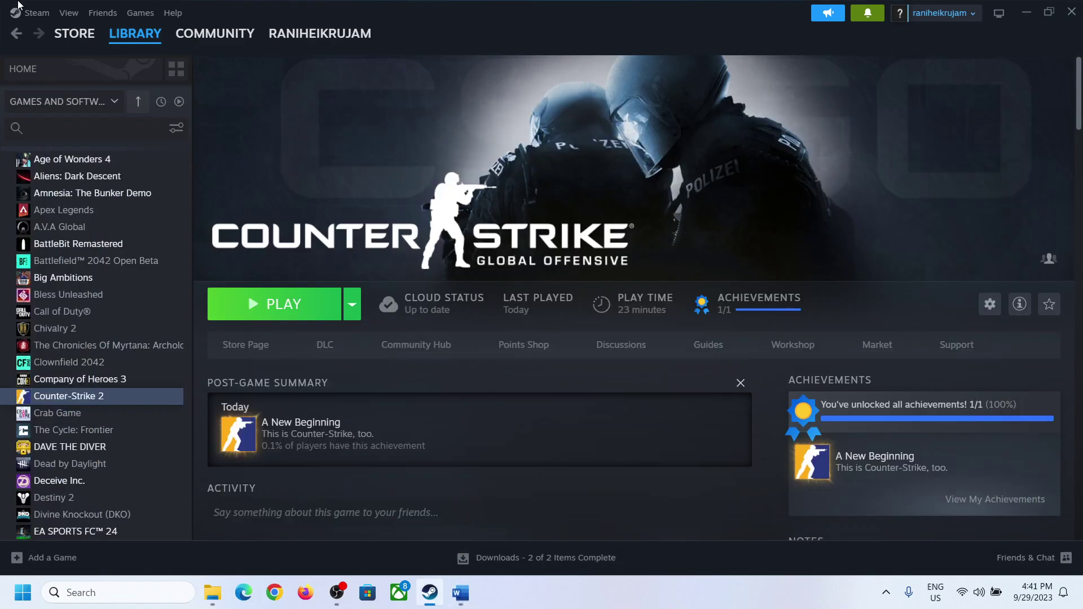
- In Steam Settings > Storage, switch the drive to Local Drive (D:)
click(35, 13)
click(36, 151)
click(314, 335)
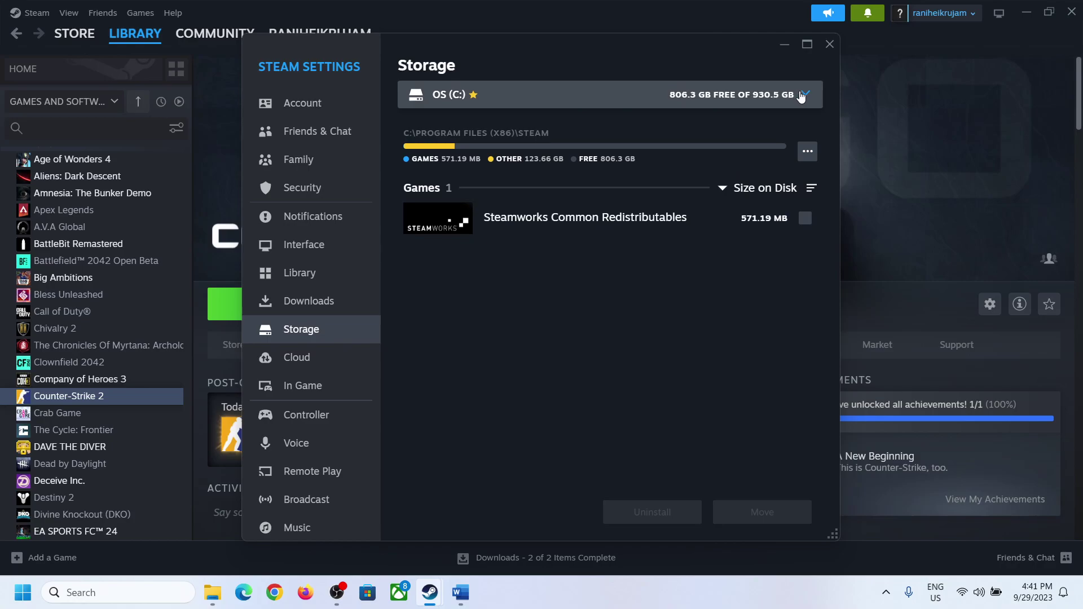
click(785, 107)
click(497, 137)
click(805, 94)
click(478, 169)
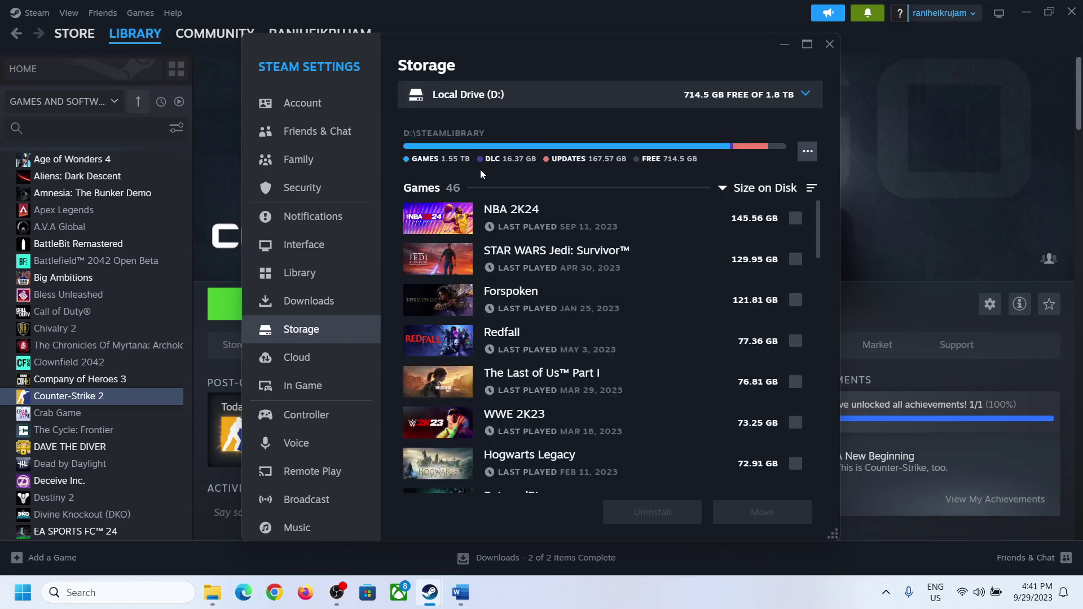
- Repair the D:\SteamLibrary library, close Settings and bring the notes back
click(808, 153)
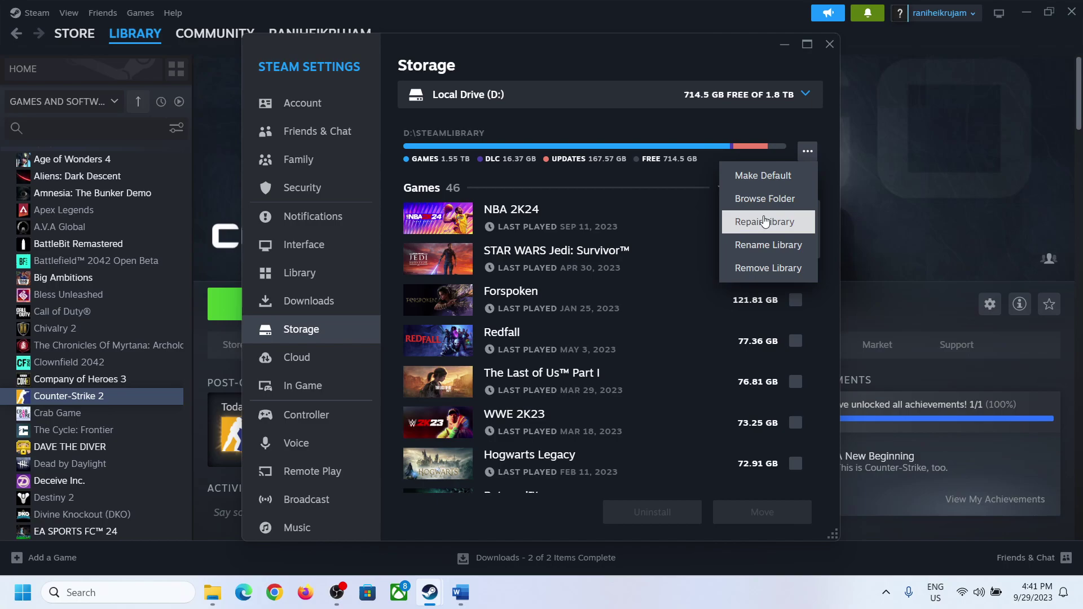
click(832, 44)
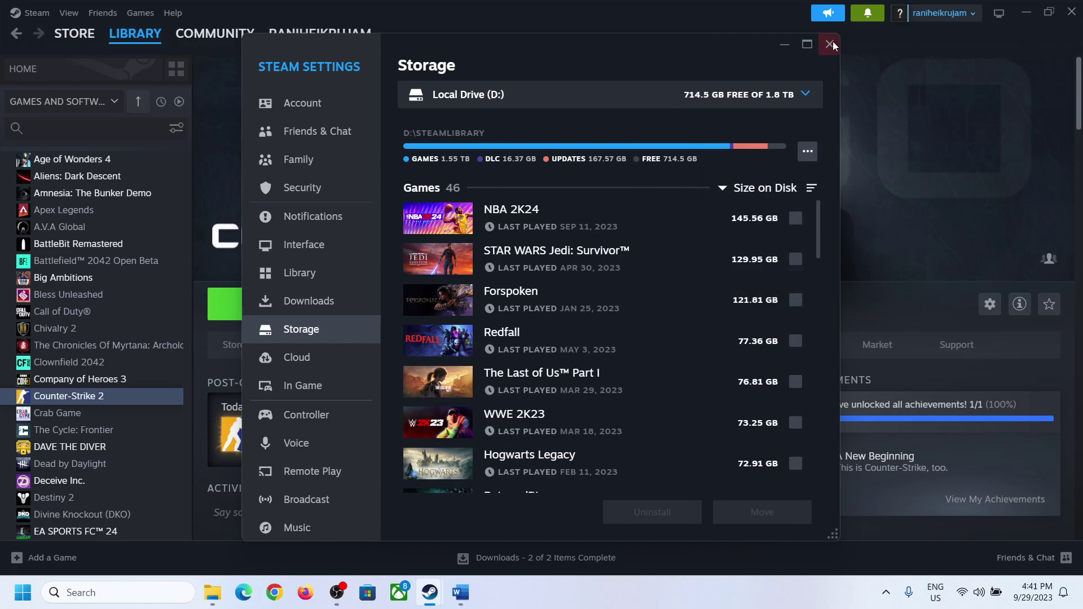
click(832, 44)
click(468, 607)
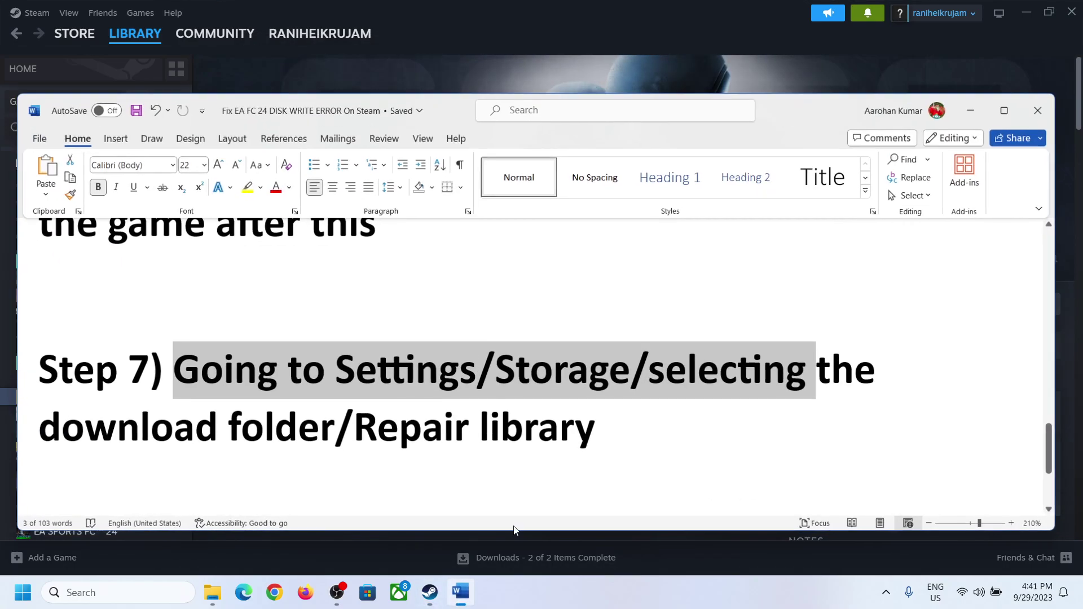
- Highlight the Step 8 note about reinstalling the game to another drive
scroll(411, 402, down, 3)
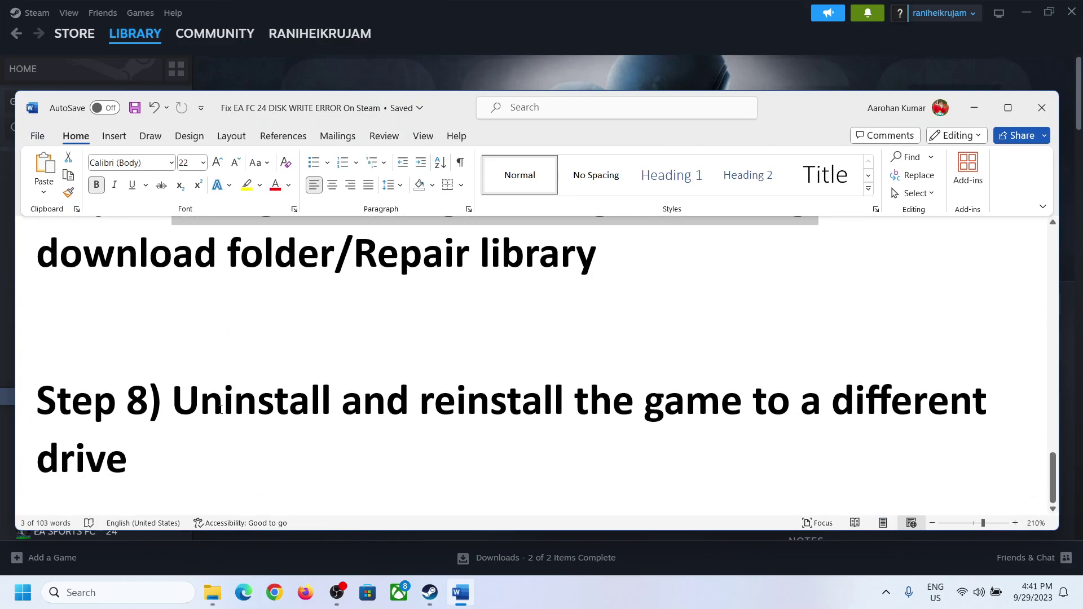
drag(150, 401, 564, 468)
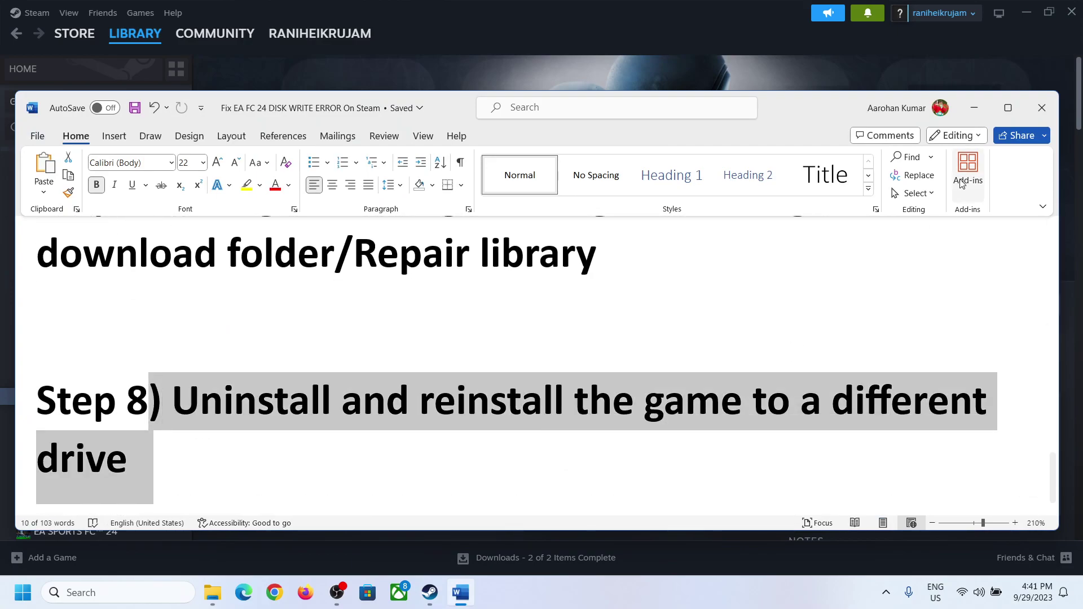
click(974, 108)
- Reveal Uninstall under Counter-Strike 2's Manage menu, dismiss it, and return to the library page
right_click(111, 396)
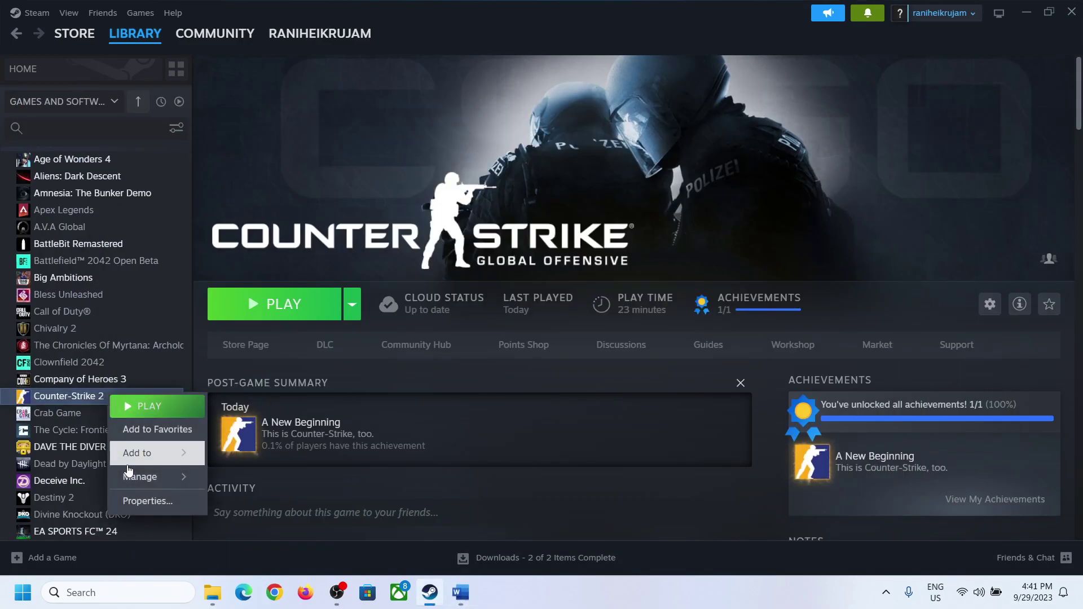
mouse_move(130, 477)
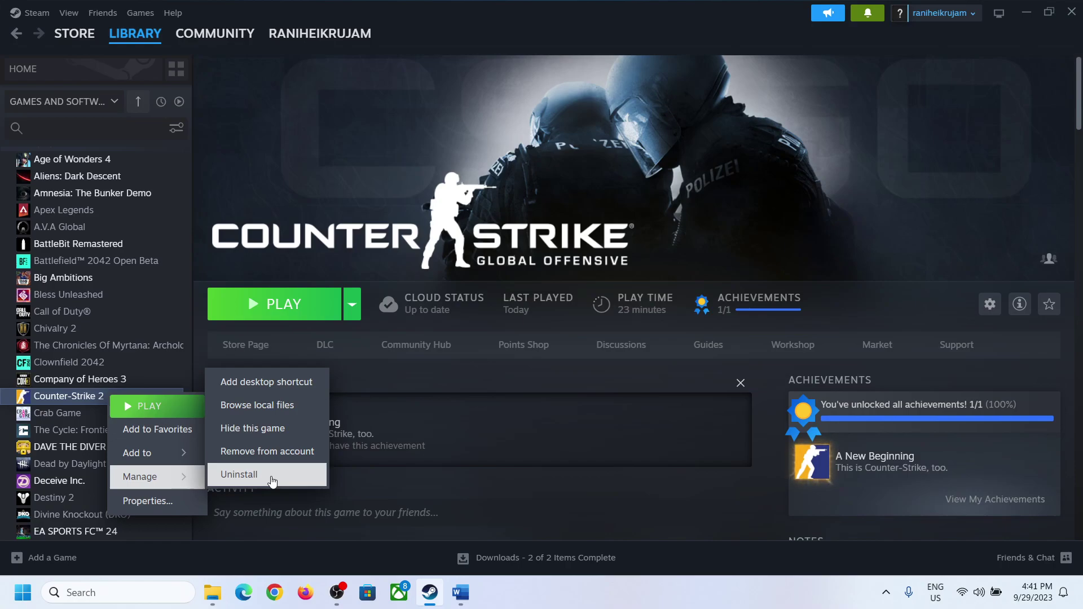
click(454, 230)
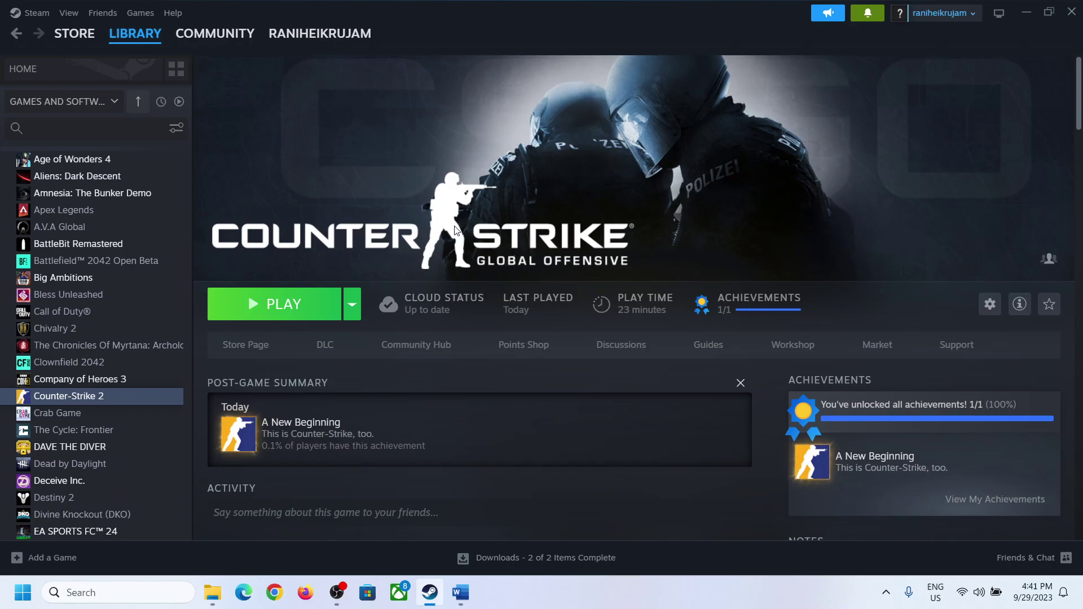
click(461, 592)
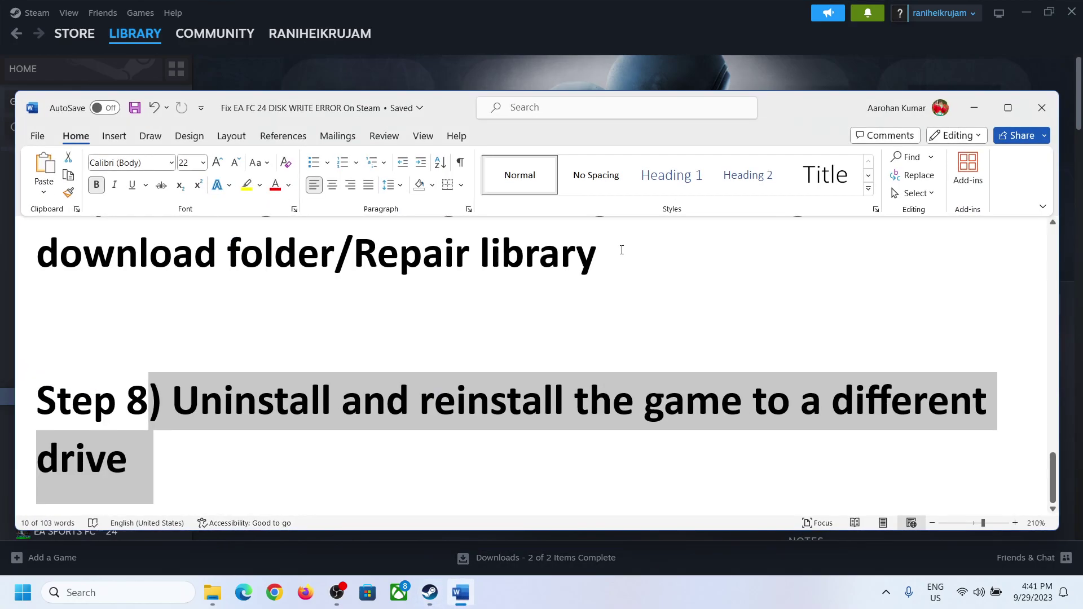
drag(1053, 478, 1050, 251)
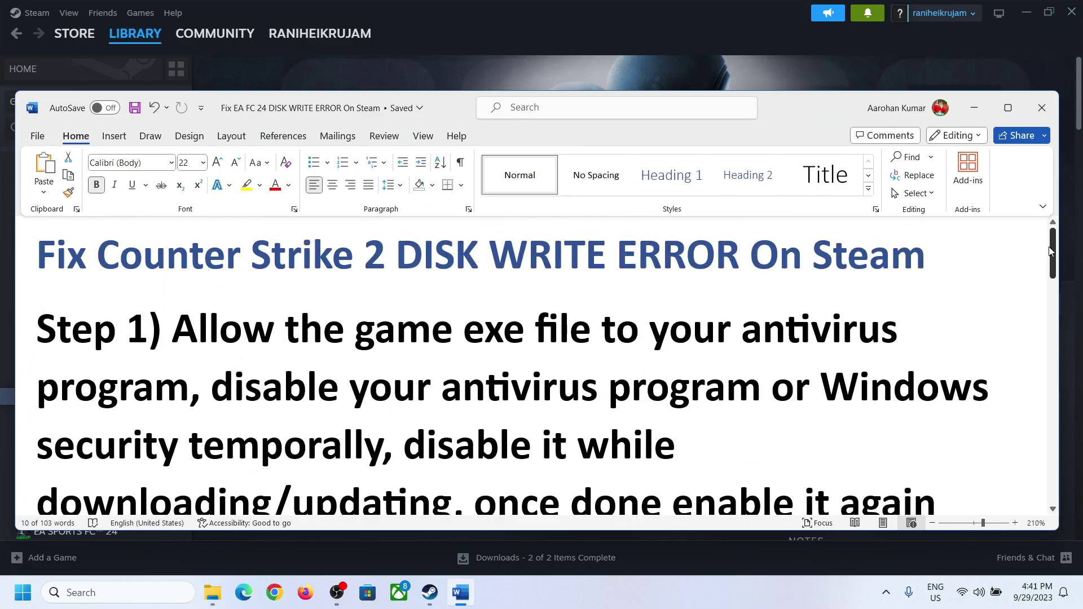
click(974, 108)
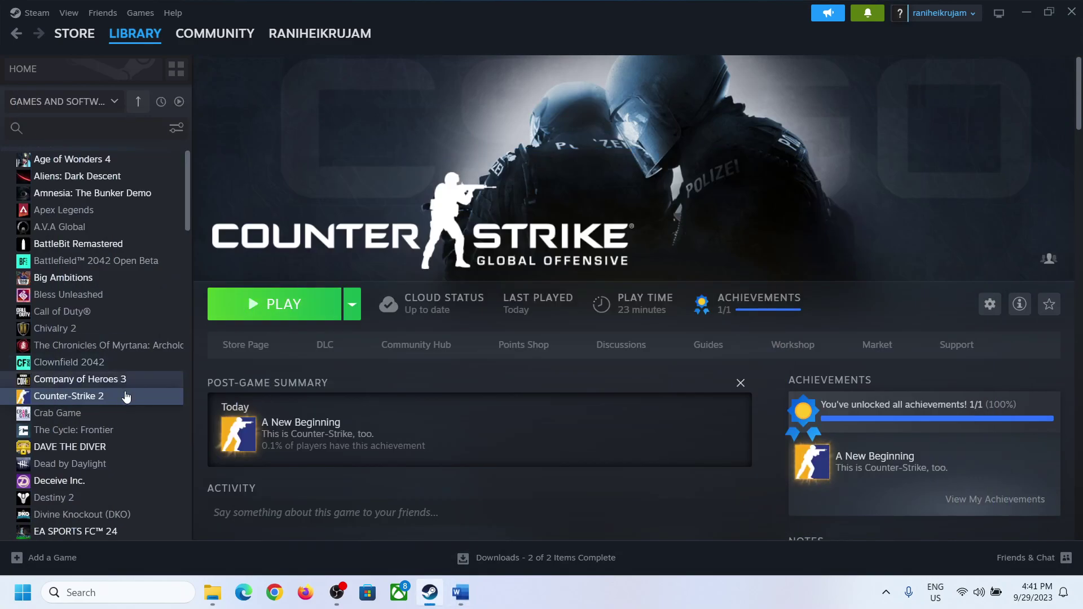